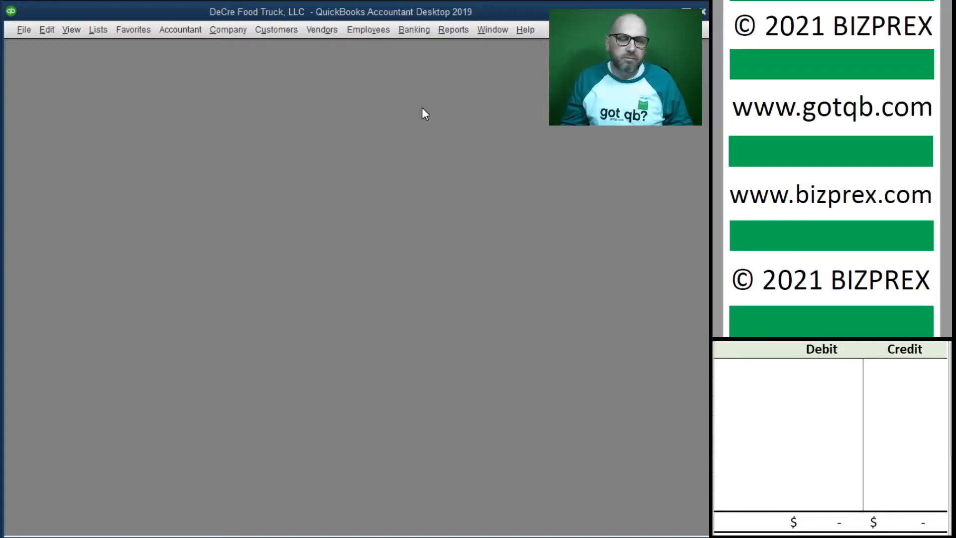
Create a new custom transaction detail report
{"action": "left_click", "coordinate": [455, 30]}
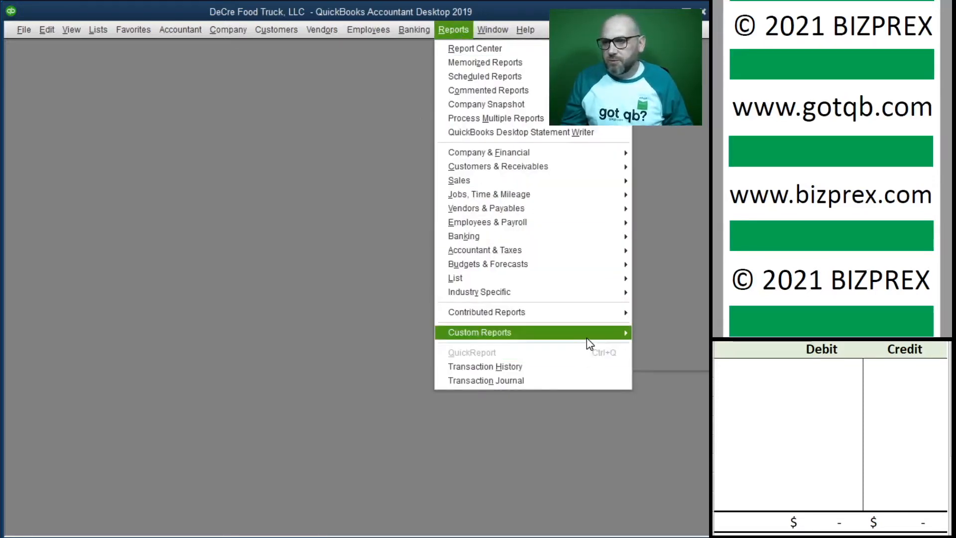
{"action": "mouse_move", "coordinate": [587, 337]}
{"action": "left_click", "coordinate": [669, 365]}
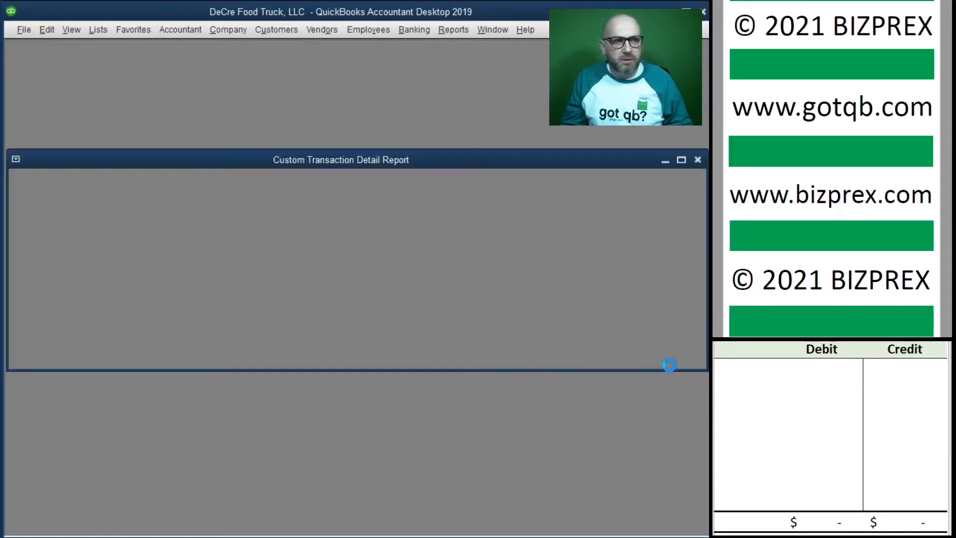
{"action": "left_click_drag", "start_coordinate": [438, 254], "coordinate": [432, 178]}
Set the report's date range from 01/01/2020 to 12/31/2020 and generate the report
{"action": "key", "text": "Tab"}
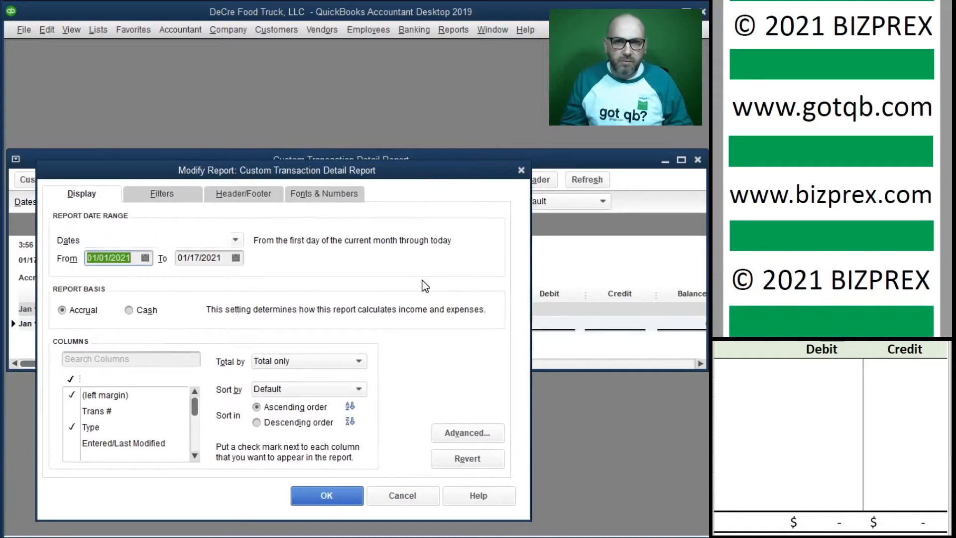
{"action": "type", "text": "01/01/2020"}
{"action": "key", "text": "Tab"}
{"action": "type", "text": "12/"}
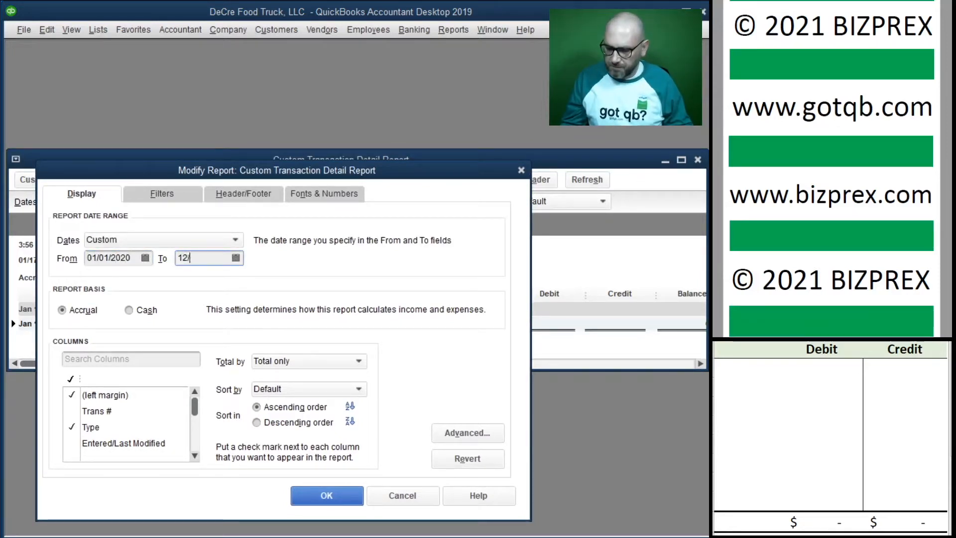
{"action": "type", "text": "31/2020"}
{"action": "key", "text": "Tab"}
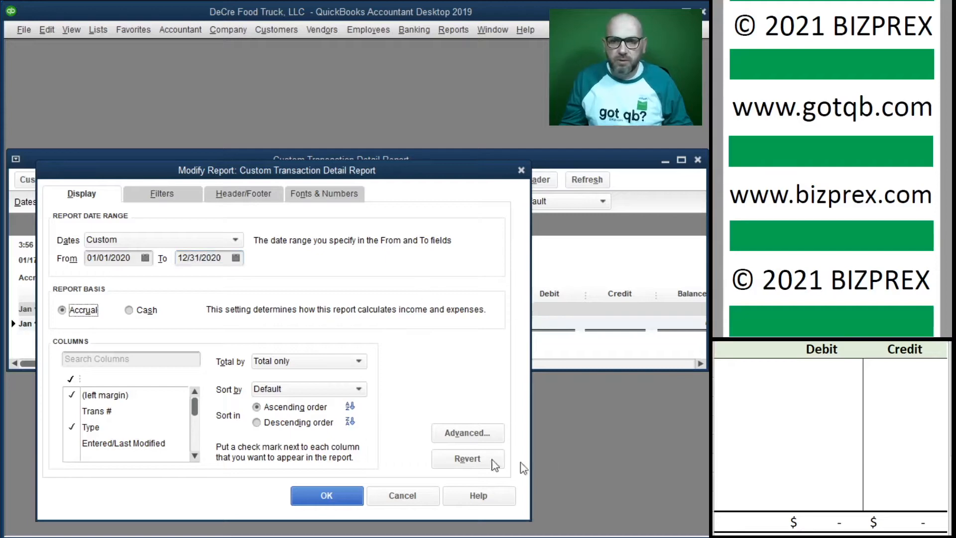
{"action": "left_click", "coordinate": [354, 490]}
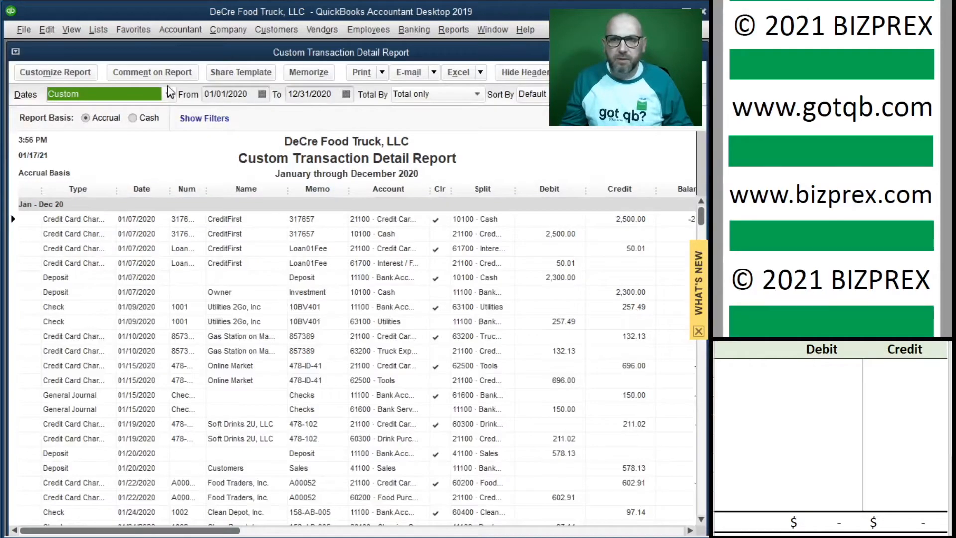
Review the report's current filter choices without changing them
{"action": "left_click", "coordinate": [58, 73]}
{"action": "left_click", "coordinate": [158, 190]}
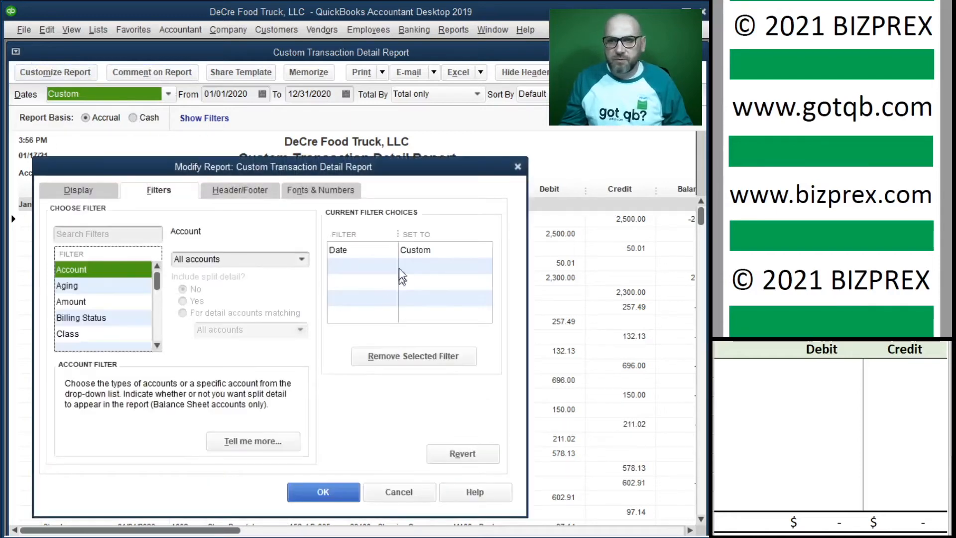
{"action": "left_click", "coordinate": [312, 492]}
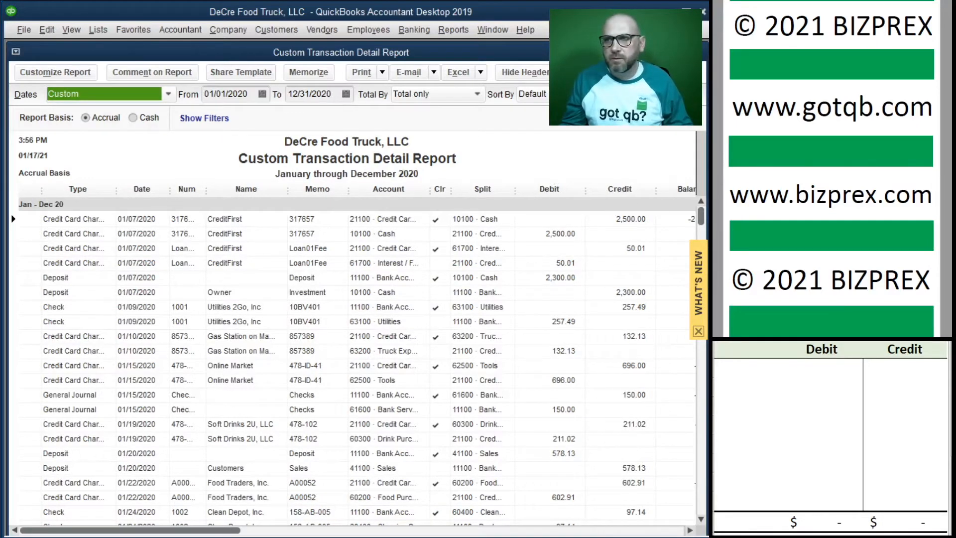
Reposition and narrow the report window, and reduce the Type and Name column widths to bring the Balance column into view
{"action": "left_click_drag", "start_coordinate": [622, 53], "coordinate": [563, 63]}
{"action": "left_click_drag", "start_coordinate": [649, 253], "coordinate": [622, 253]}
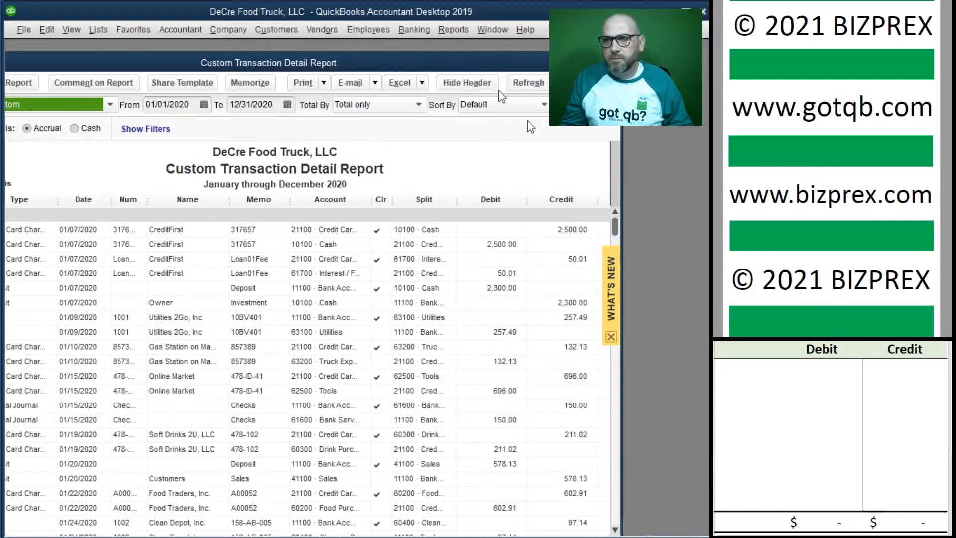
{"action": "left_click_drag", "start_coordinate": [489, 64], "coordinate": [541, 48]}
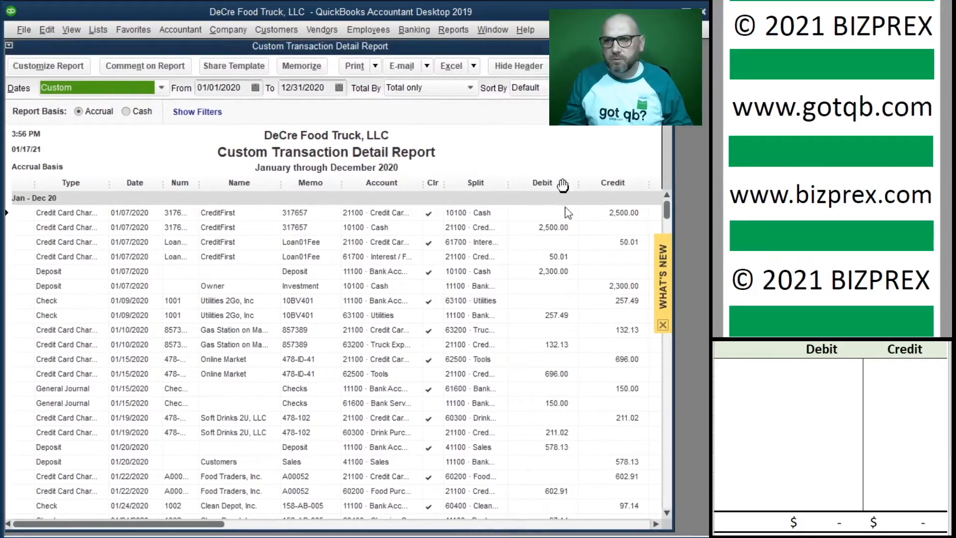
{"action": "left_click", "coordinate": [397, 524]}
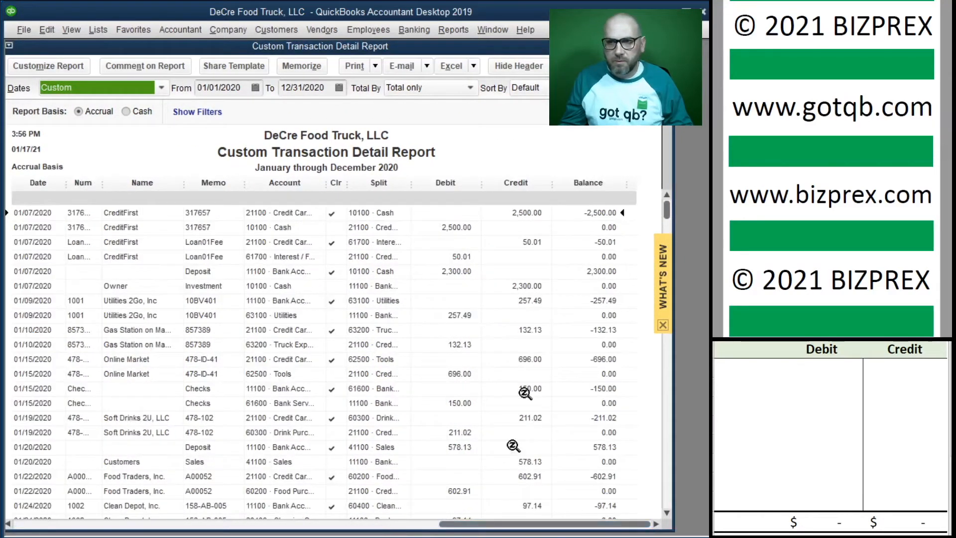
{"action": "left_click_drag", "start_coordinate": [519, 523], "coordinate": [319, 532]}
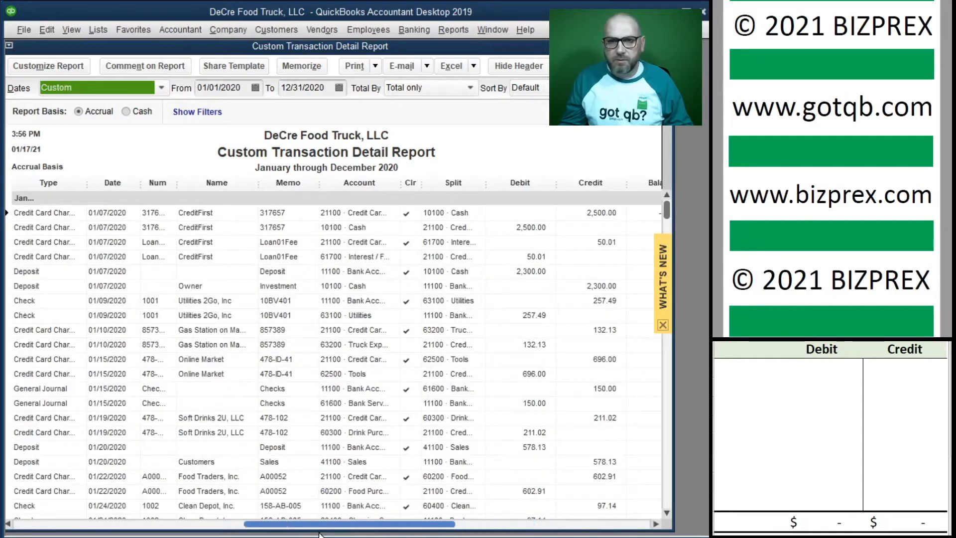
{"action": "left_click_drag", "start_coordinate": [88, 182], "coordinate": [127, 184]}
{"action": "left_click_drag", "start_coordinate": [246, 183], "coordinate": [231, 192]}
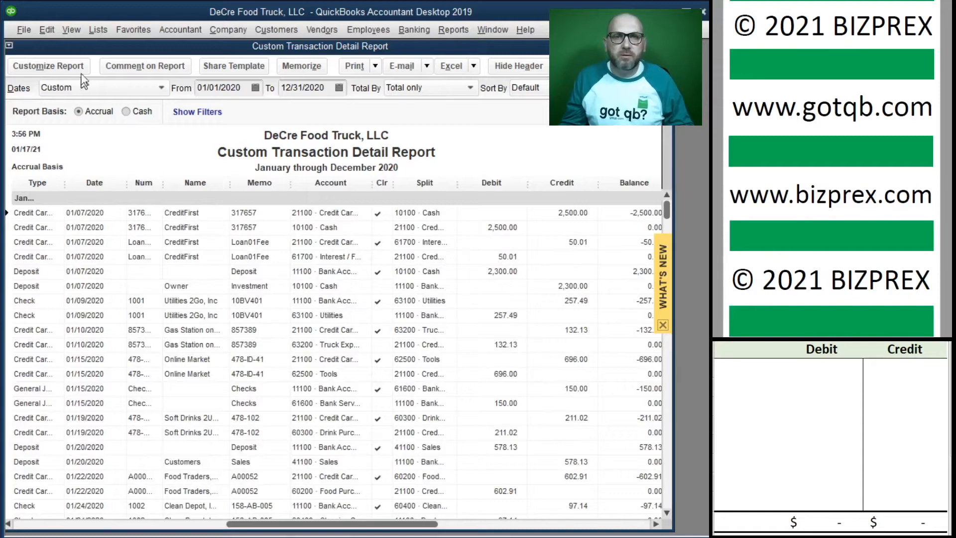
Filter the report by account to show only the Bank Account BOL transactions
{"action": "left_click", "coordinate": [48, 66]}
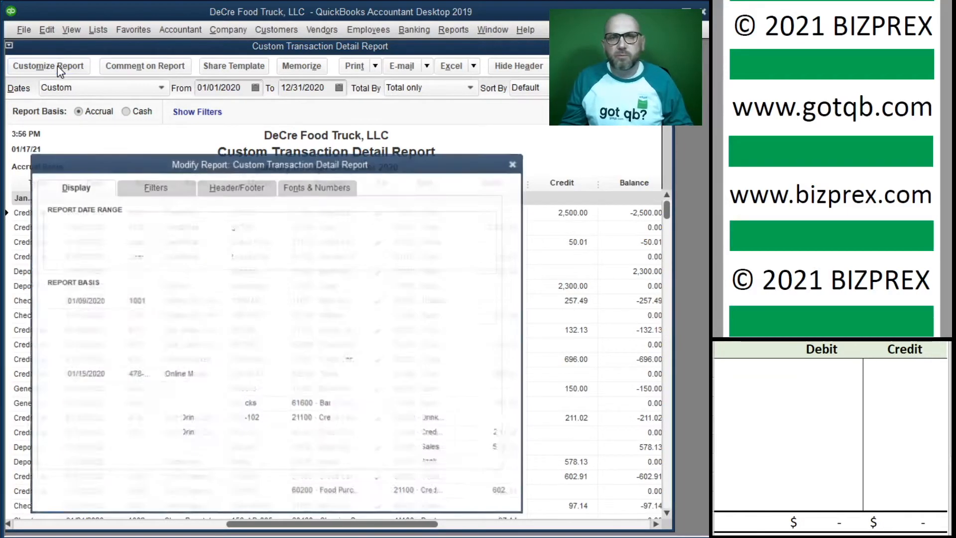
{"action": "left_click", "coordinate": [155, 186]}
{"action": "left_click", "coordinate": [297, 256]}
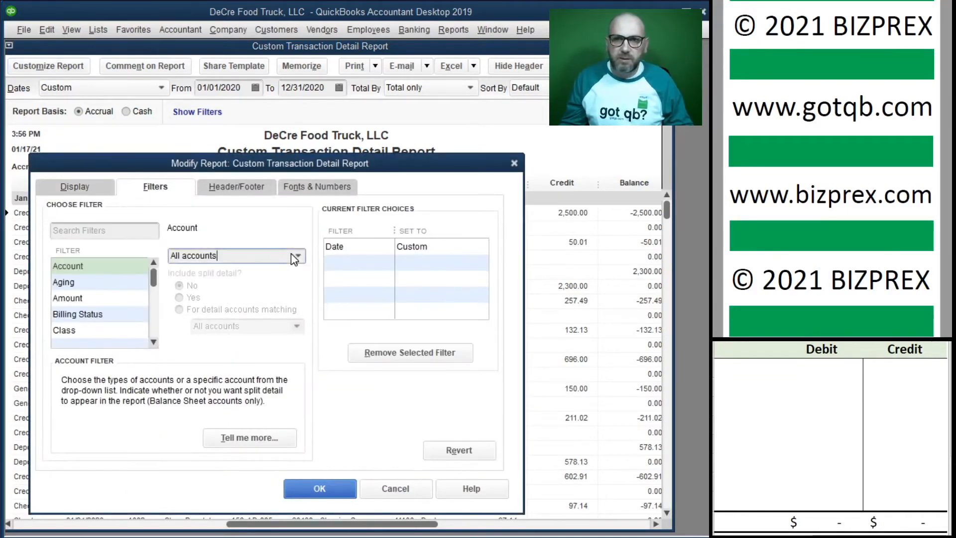
{"action": "scroll", "coordinate": [385, 378], "scroll_direction": "down", "scroll_amount": 8}
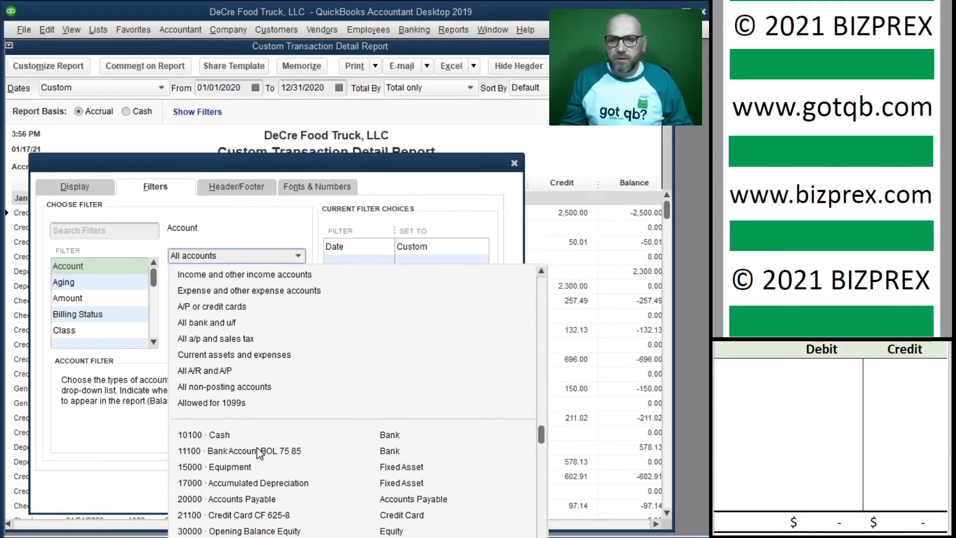
{"action": "left_click", "coordinate": [233, 451]}
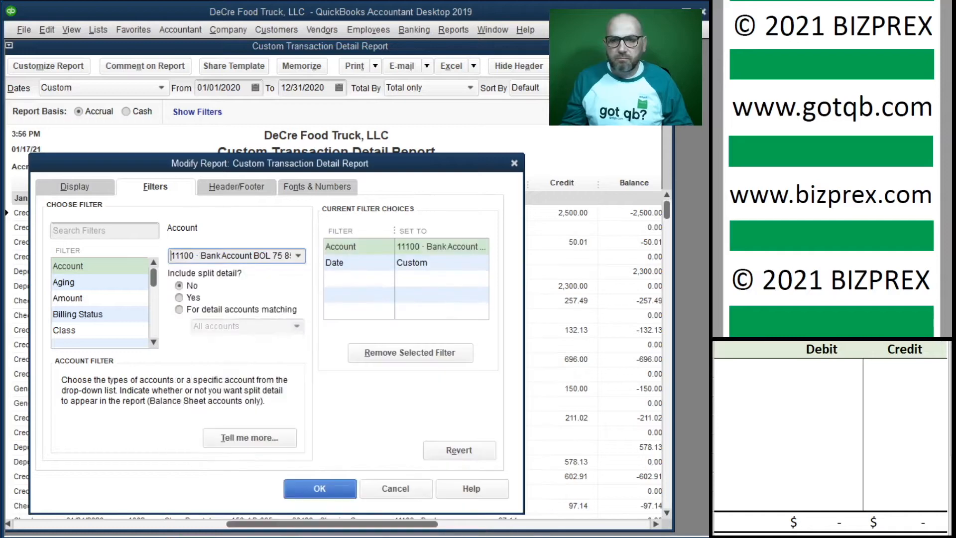
{"action": "left_click", "coordinate": [312, 490]}
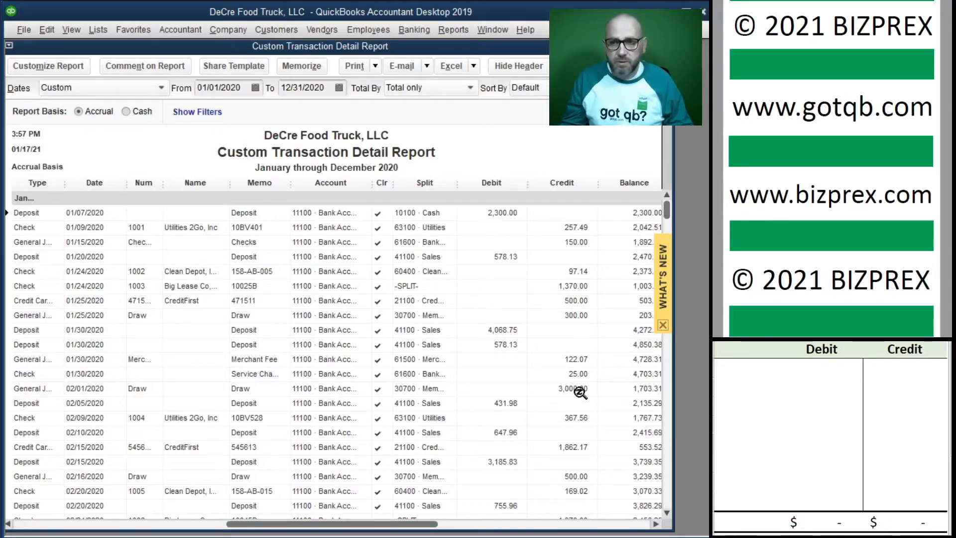
Look through the bank account transactions and switch the report basis to Cash
{"action": "scroll", "coordinate": [495, 409], "scroll_direction": "down", "scroll_amount": 5}
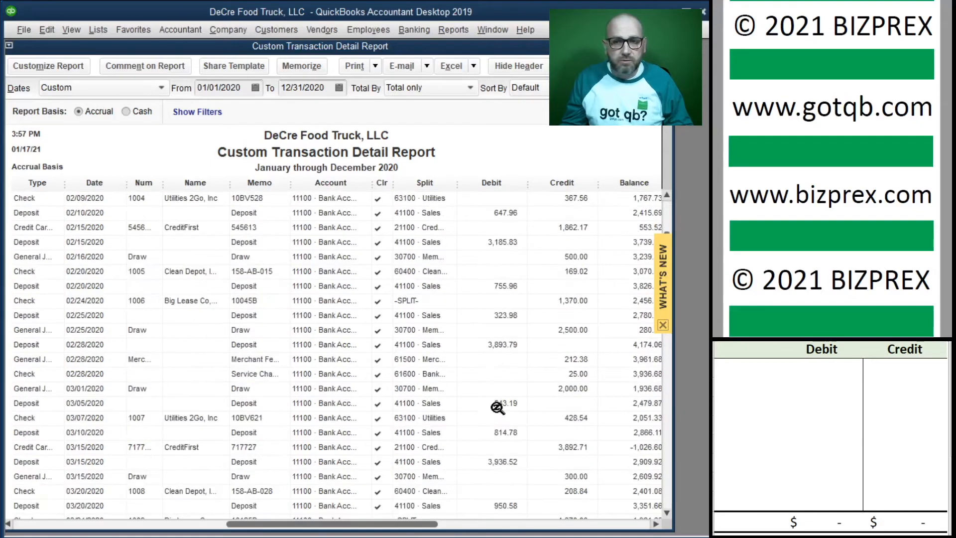
{"action": "scroll", "coordinate": [499, 402], "scroll_direction": "down", "scroll_amount": 3}
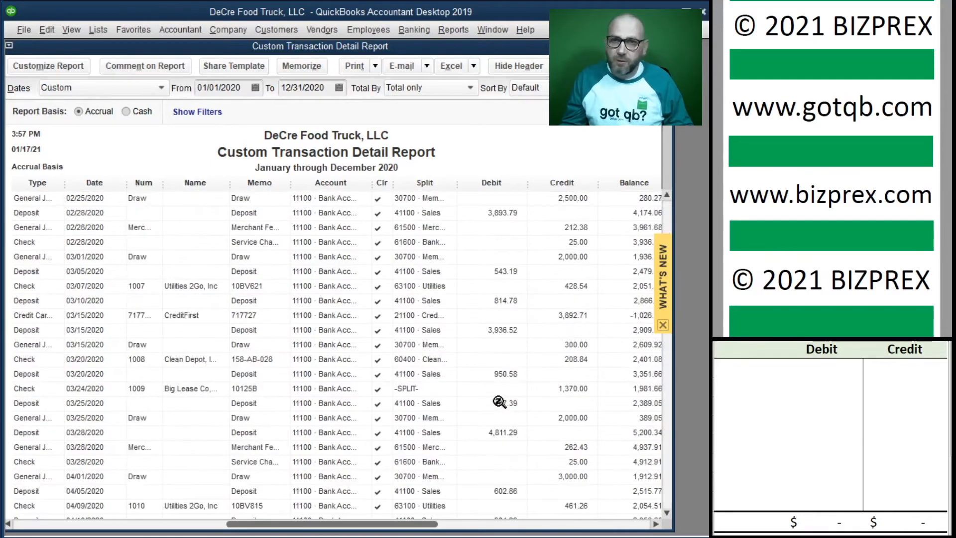
{"action": "scroll", "coordinate": [499, 402], "scroll_direction": "down", "scroll_amount": 2}
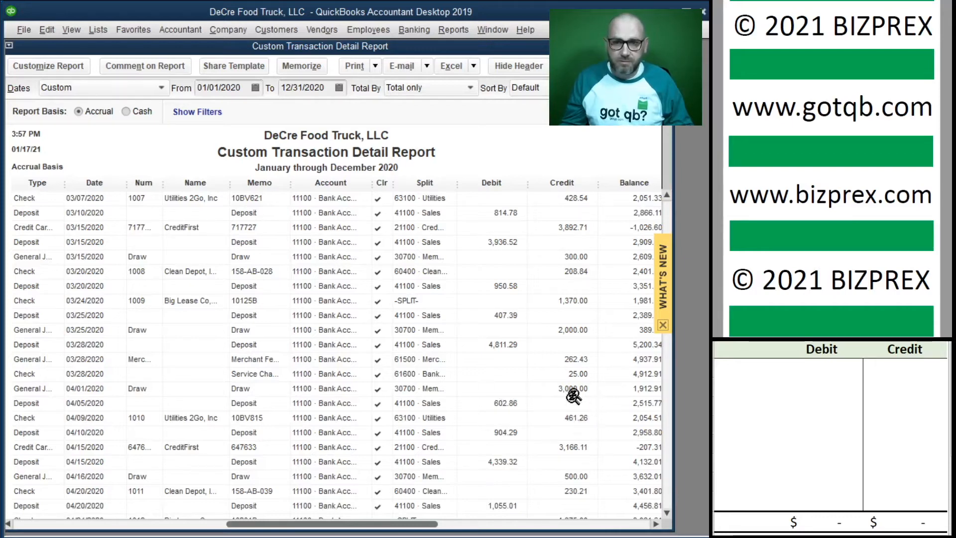
{"action": "scroll", "coordinate": [565, 458], "scroll_direction": "down", "scroll_amount": 6}
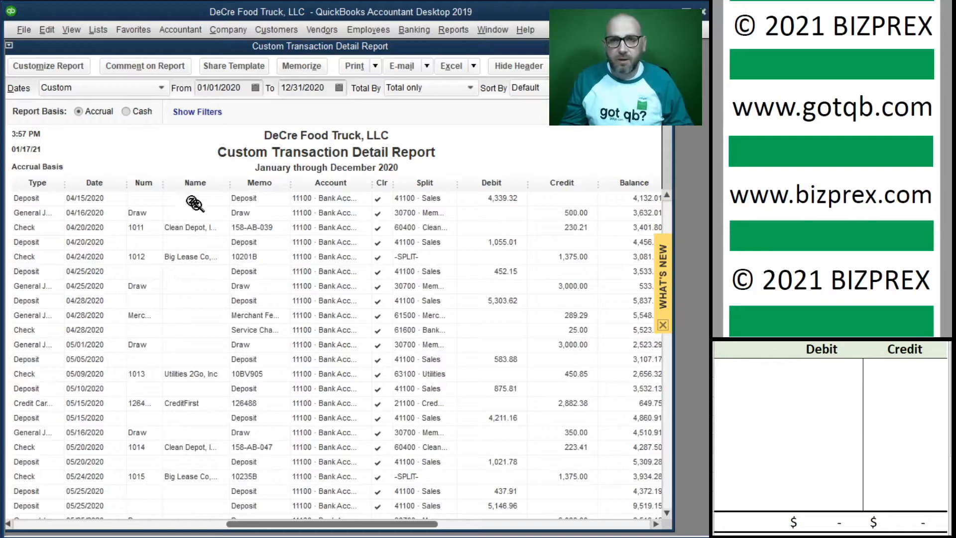
{"action": "left_click", "coordinate": [126, 111]}
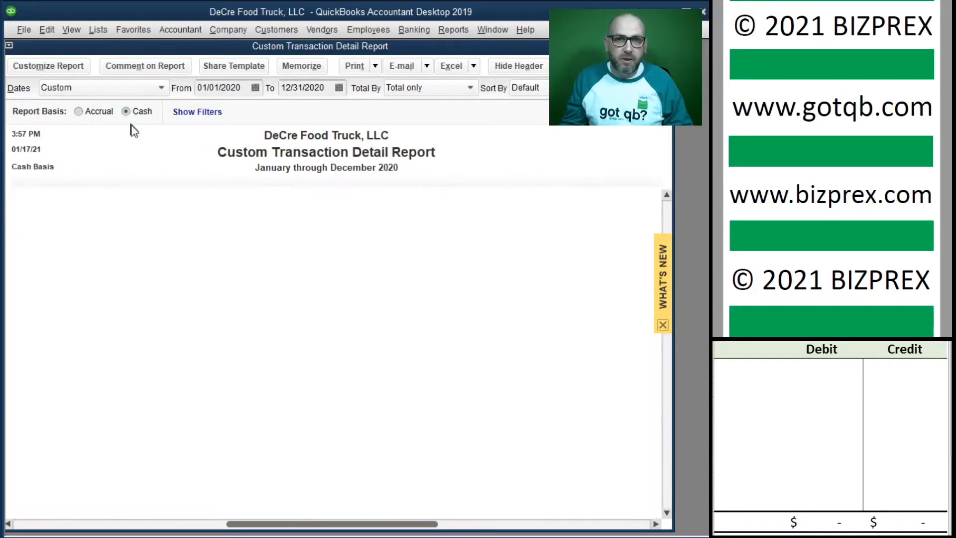
{"action": "scroll", "coordinate": [427, 269], "scroll_direction": "down", "scroll_amount": 20}
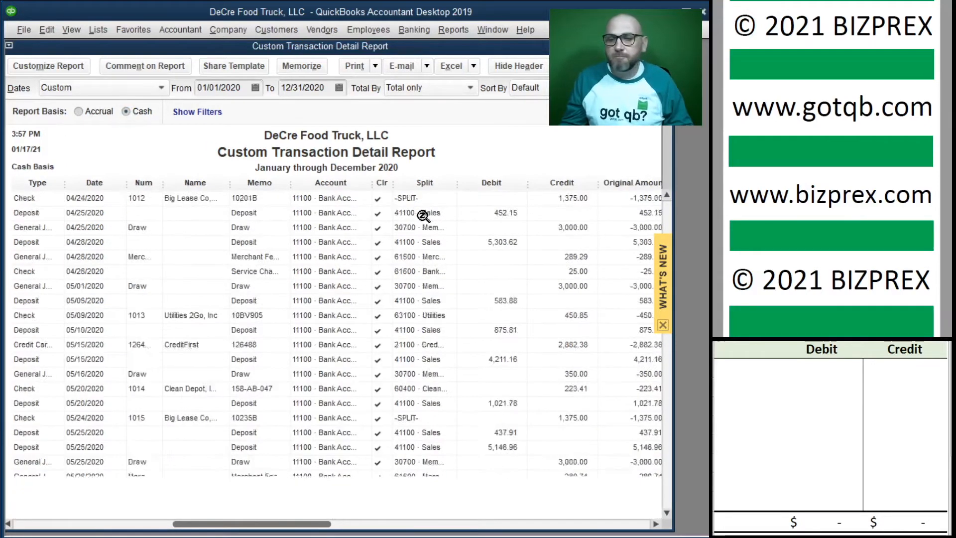
{"action": "scroll", "coordinate": [489, 299], "scroll_direction": "down", "scroll_amount": 8}
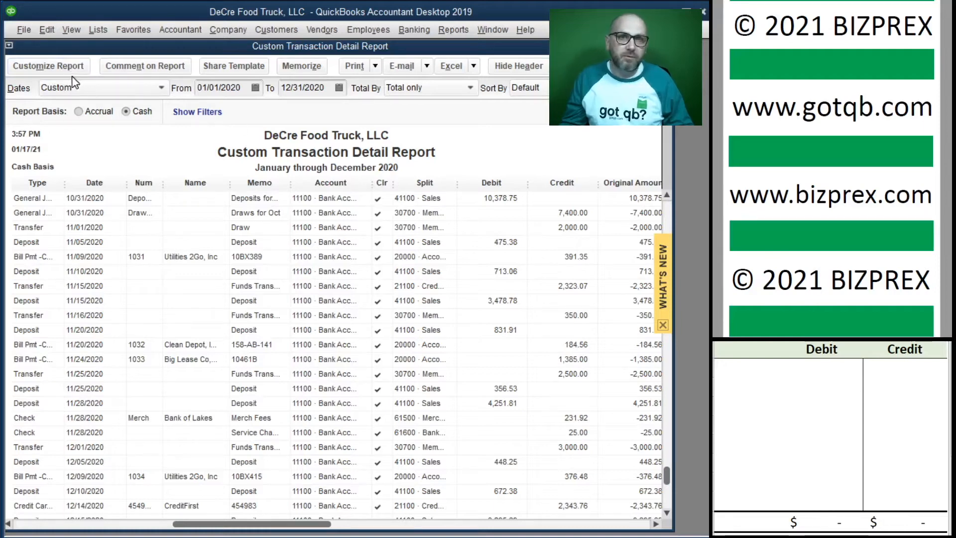
Change the report's account filter to Food Purchases / Supplies and slightly widen the Split column
{"action": "left_click", "coordinate": [56, 67]}
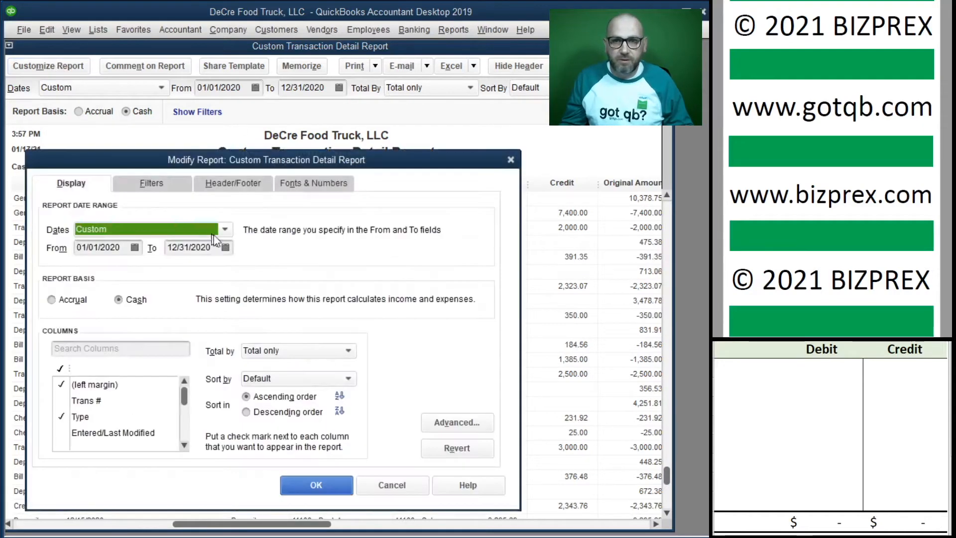
{"action": "left_click", "coordinate": [154, 183]}
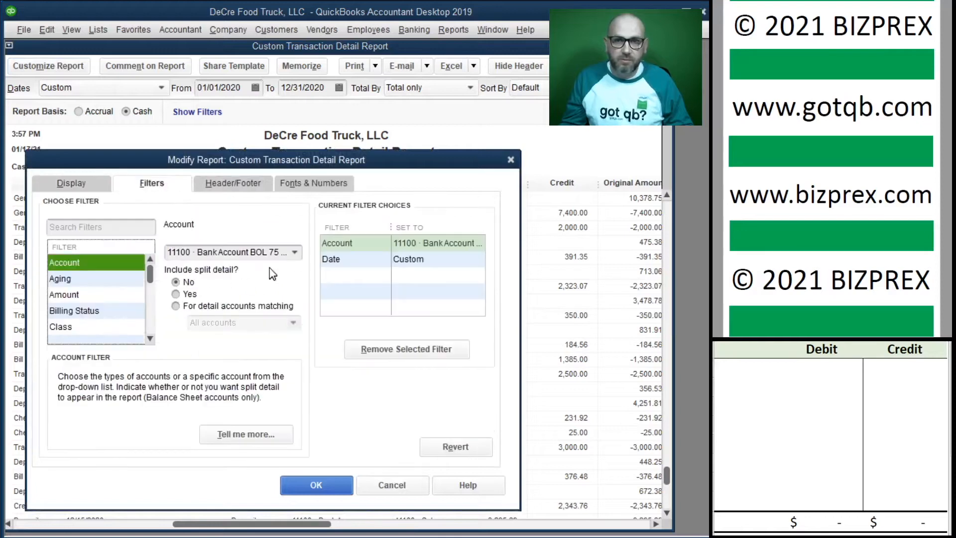
{"action": "left_click", "coordinate": [294, 253]}
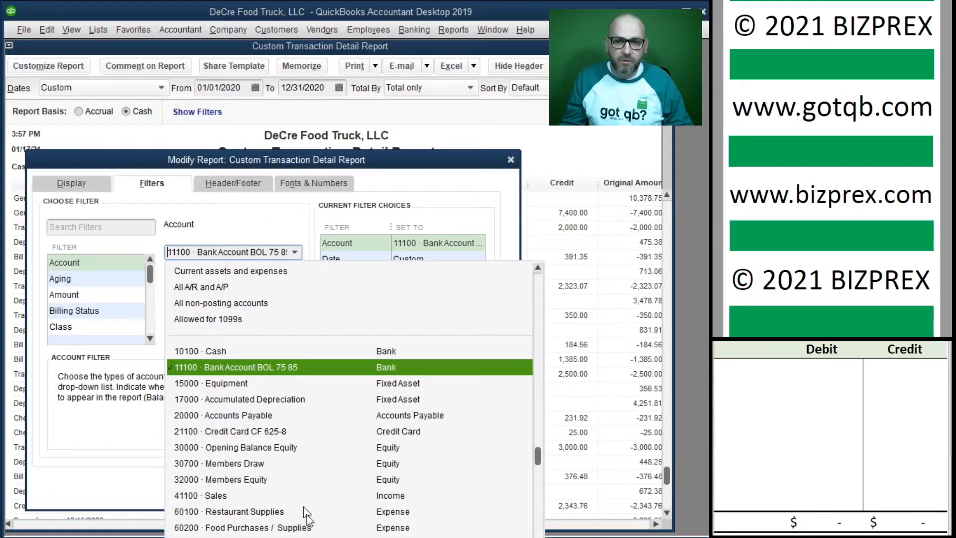
{"action": "left_click", "coordinate": [284, 528]}
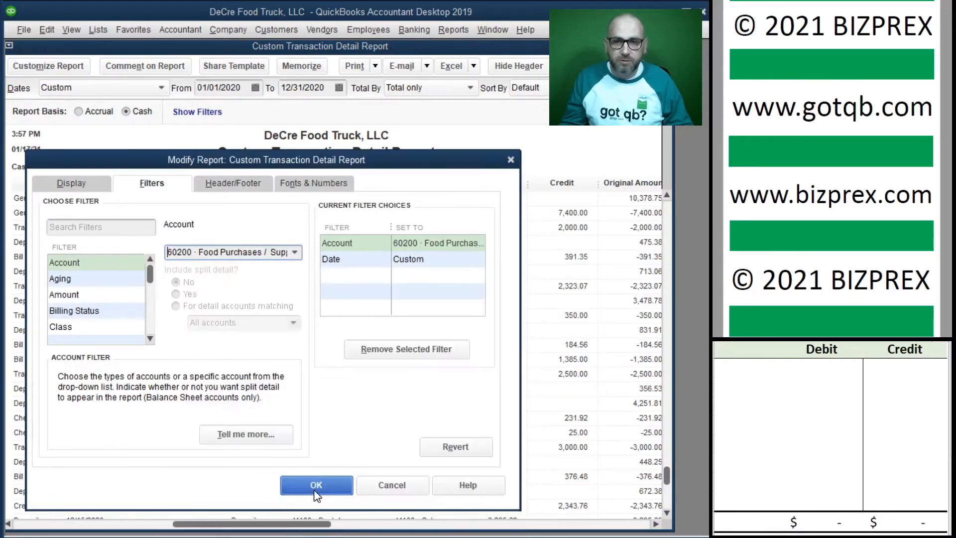
{"action": "left_click", "coordinate": [317, 485]}
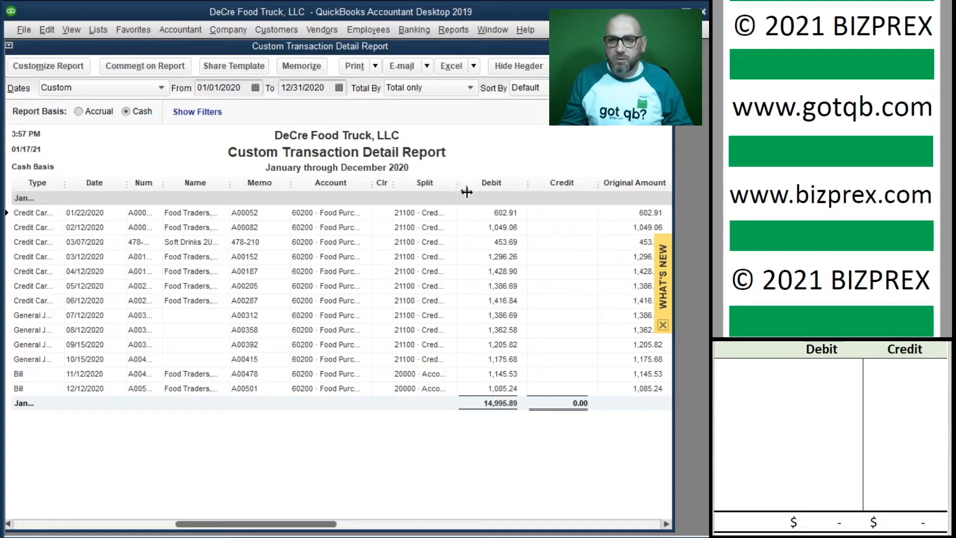
{"action": "left_click_drag", "start_coordinate": [466, 192], "coordinate": [477, 195]}
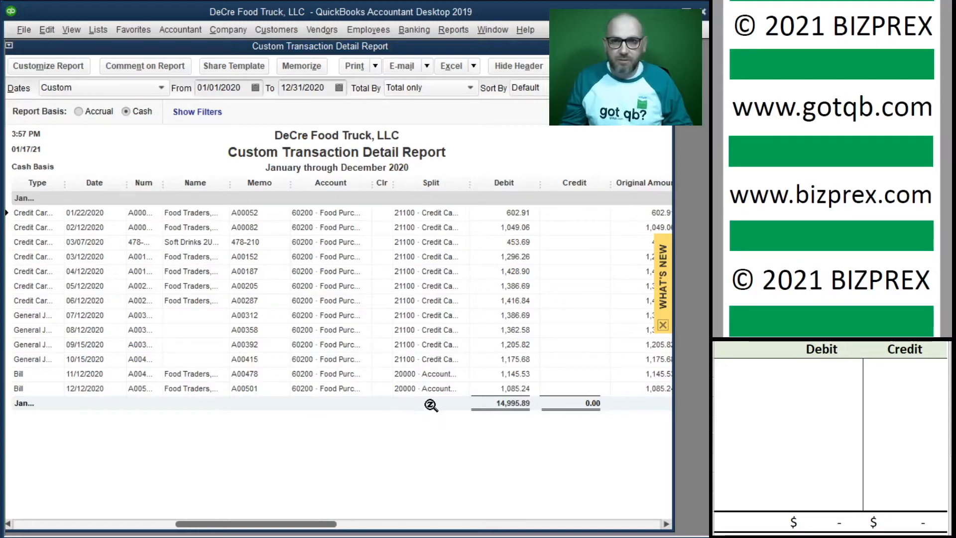
Change the report's account filter to Bank Service Charges
{"action": "left_click", "coordinate": [69, 69]}
{"action": "left_click", "coordinate": [162, 189]}
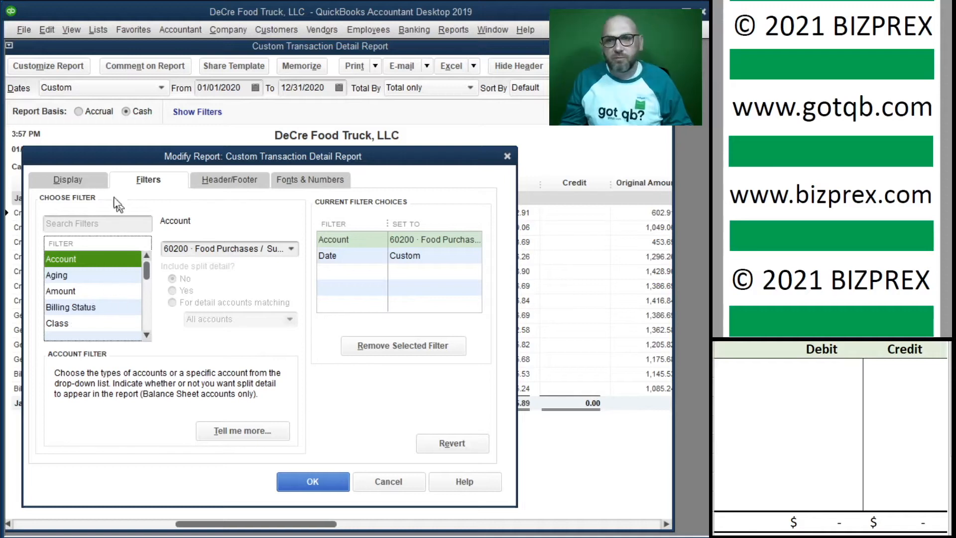
{"action": "left_click", "coordinate": [291, 248]}
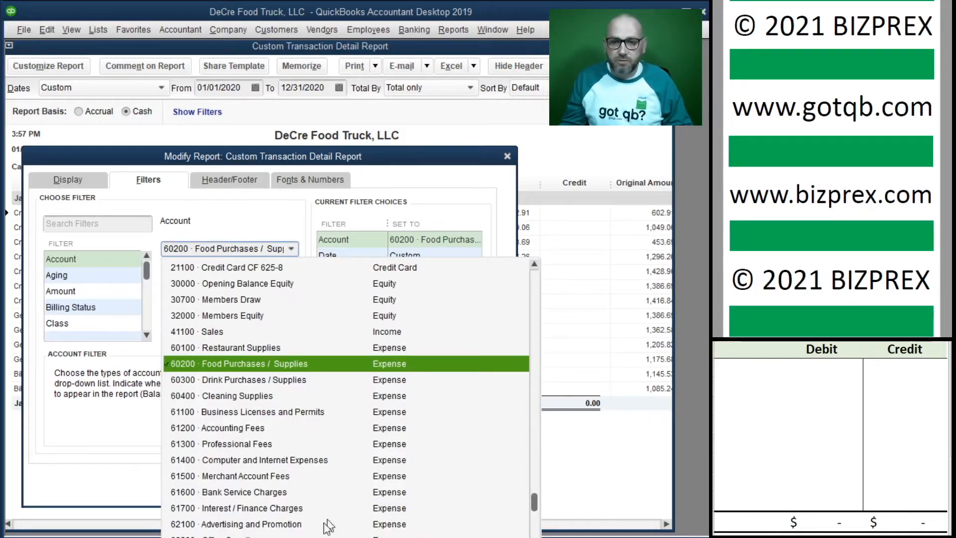
{"action": "left_click", "coordinate": [237, 492]}
{"action": "left_click", "coordinate": [314, 481]}
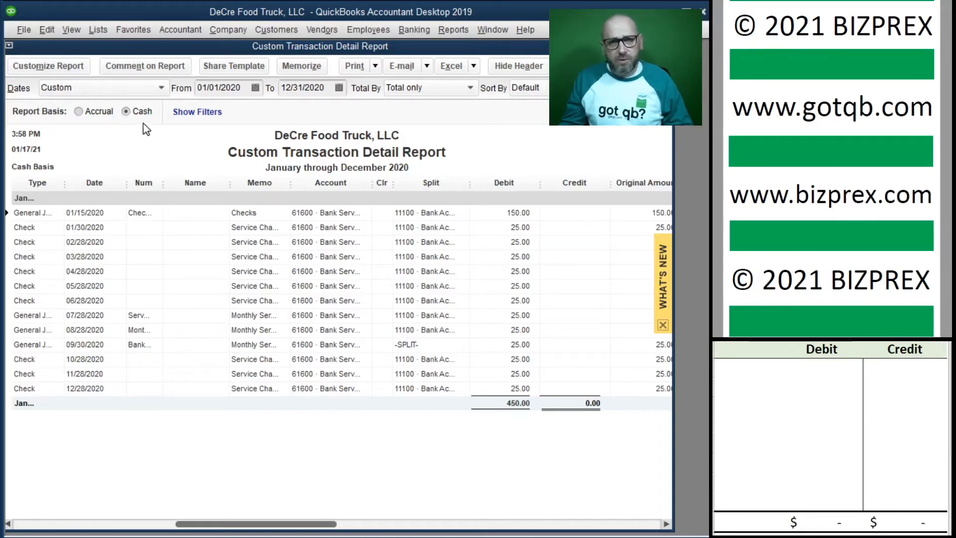
Set the report dates to 06/01/2020 through 06/30/2020 and remove the account filter
{"action": "left_click", "coordinate": [40, 63]}
{"action": "key", "text": "Tab"}
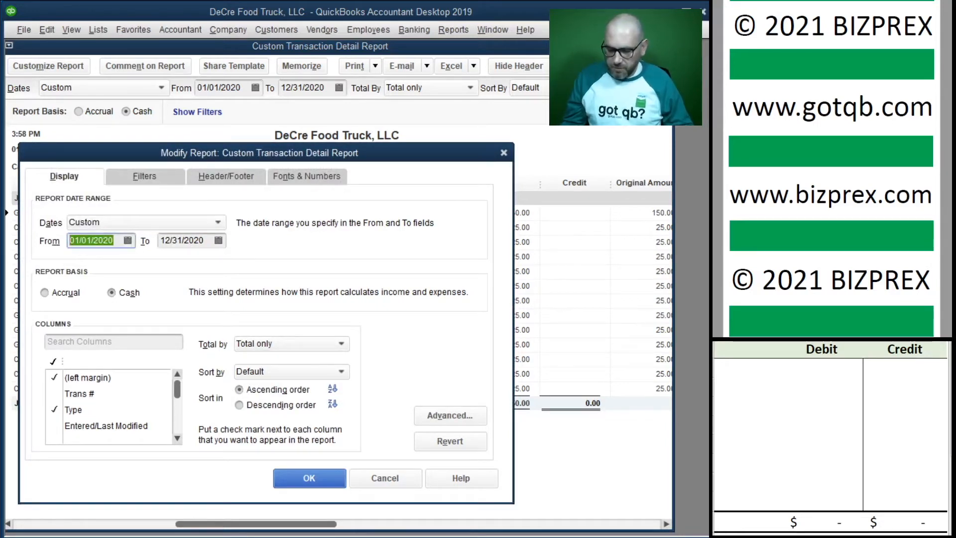
{"action": "type", "text": "6/1/2020"}
{"action": "key", "text": "Tab"}
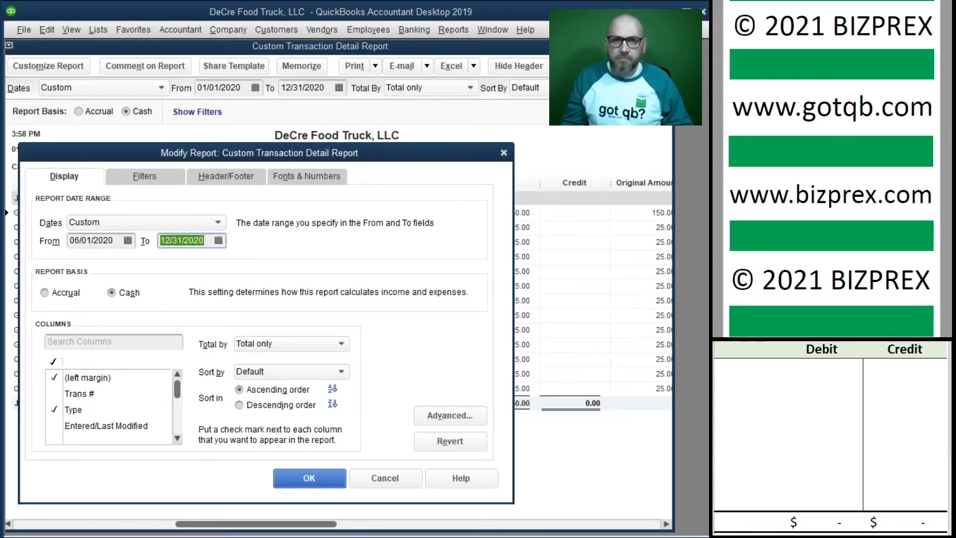
{"action": "type", "text": "6/"}
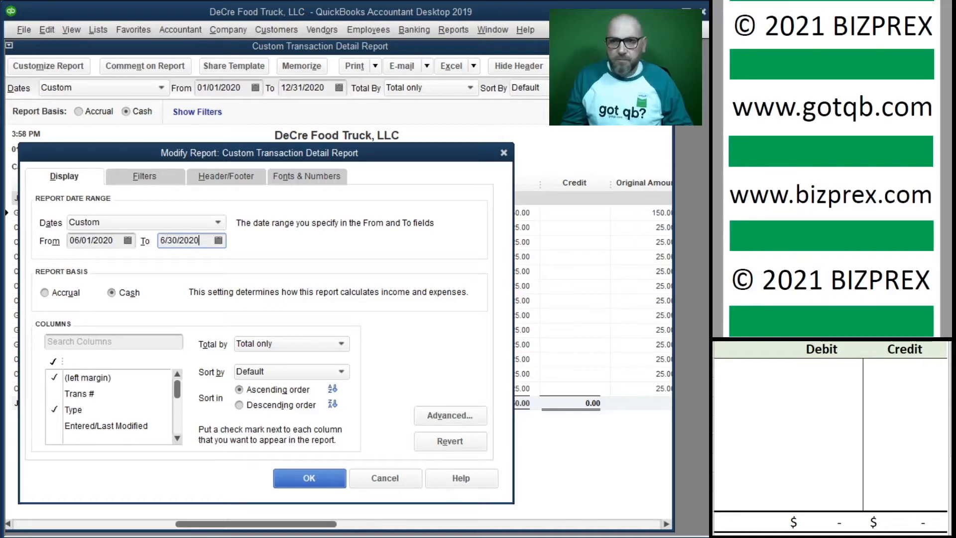
{"action": "left_click", "coordinate": [175, 178]}
{"action": "left_click", "coordinate": [374, 236]}
{"action": "left_click", "coordinate": [421, 343]}
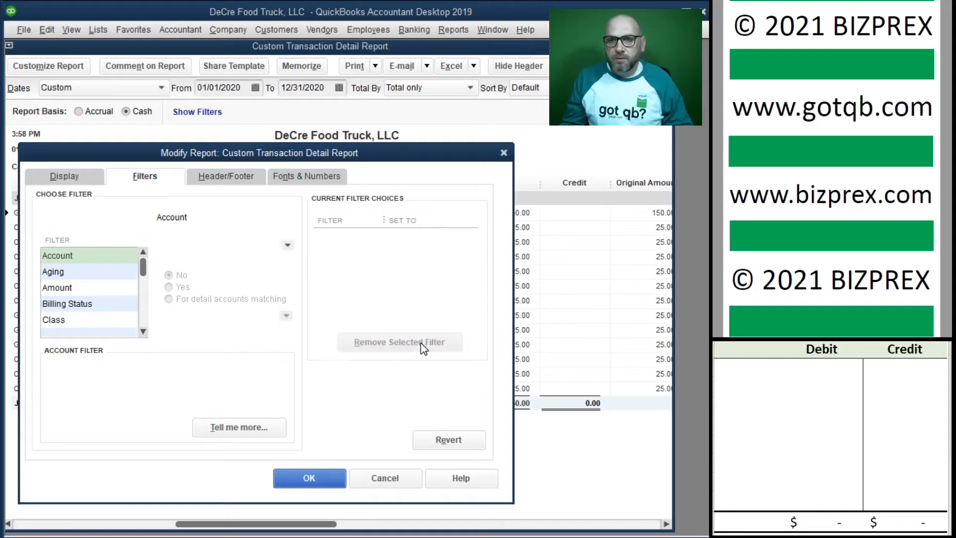
{"action": "left_click", "coordinate": [318, 477]}
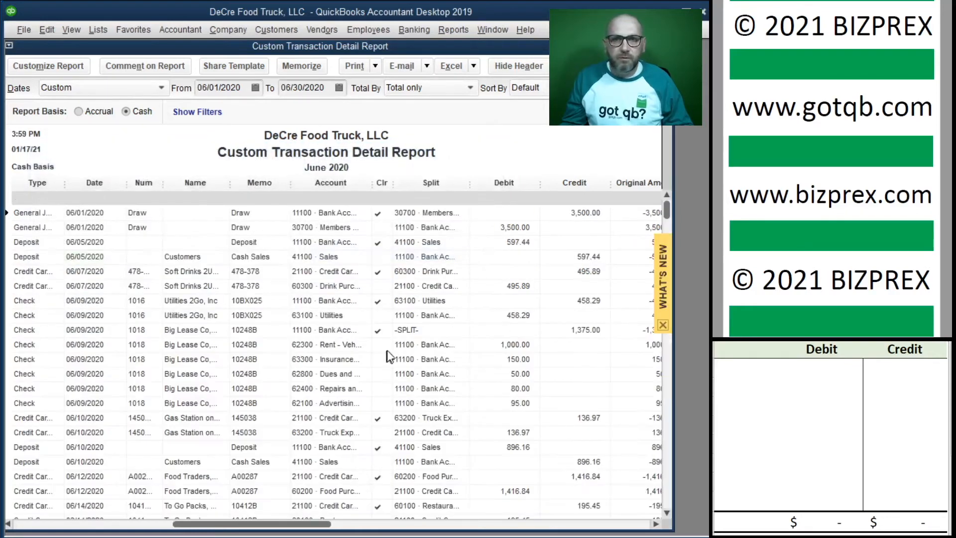
Look through the June 2020 transactions for all accounts and widen the Account column
{"action": "scroll", "coordinate": [443, 269], "scroll_direction": "down", "scroll_amount": 4}
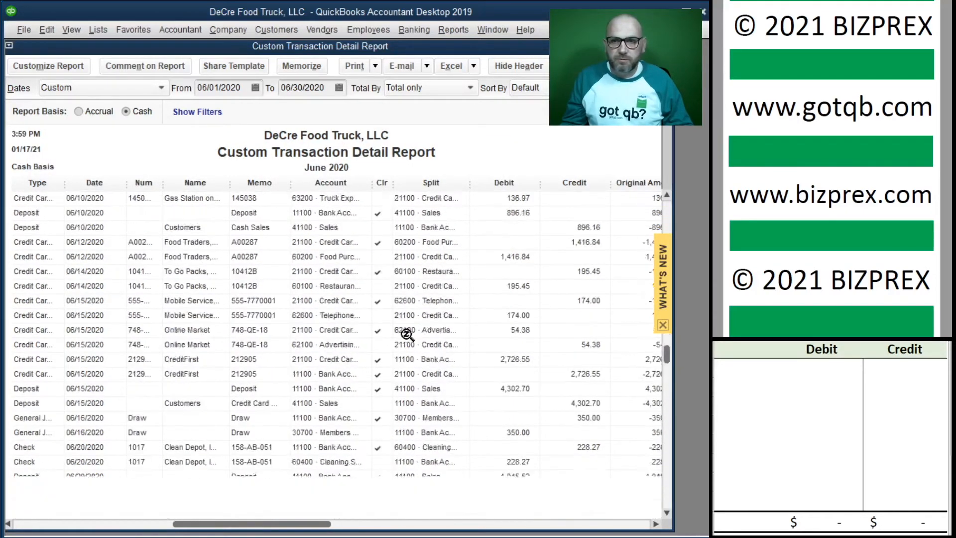
{"action": "scroll", "coordinate": [414, 328], "scroll_direction": "down", "scroll_amount": 6}
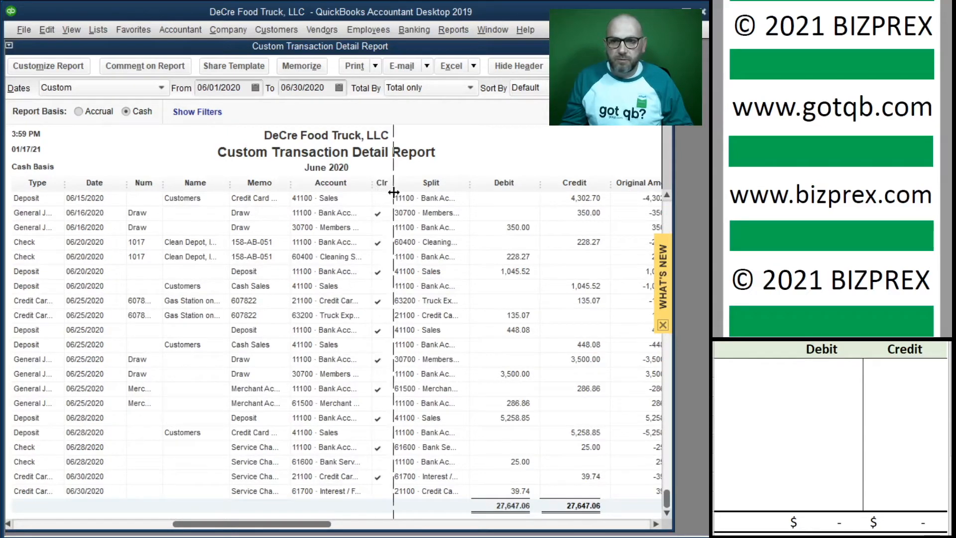
{"action": "left_click_drag", "start_coordinate": [393, 192], "coordinate": [393, 192]}
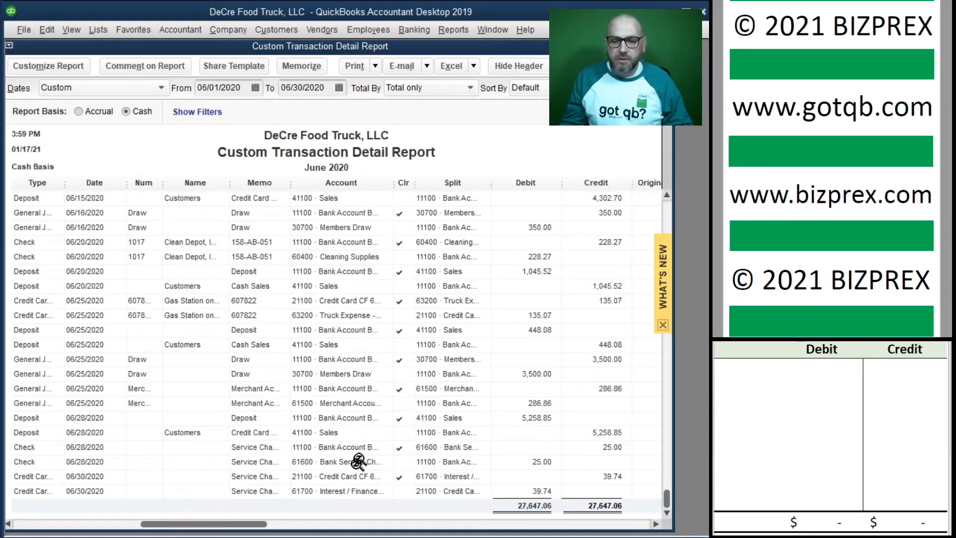
{"action": "scroll", "coordinate": [362, 442], "scroll_direction": "up", "scroll_amount": 1}
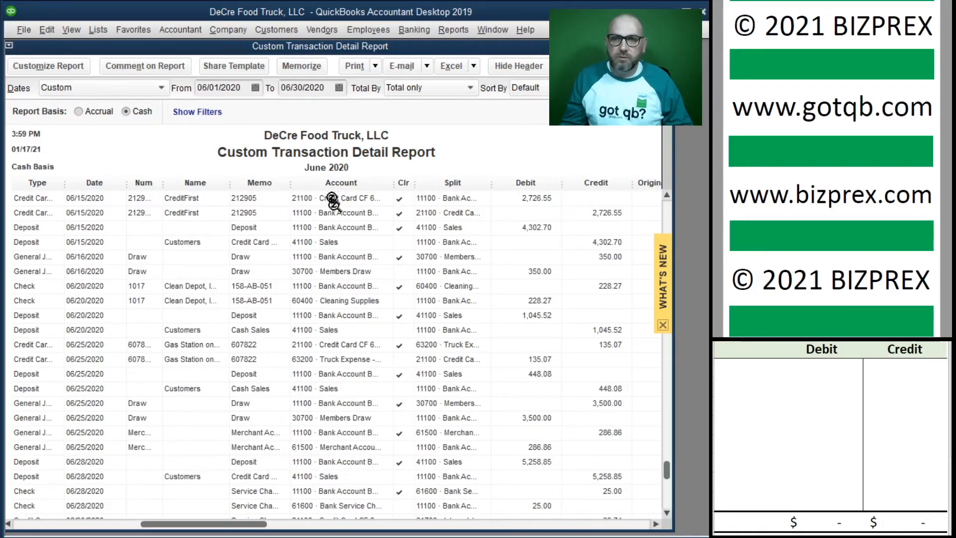
{"action": "scroll", "coordinate": [346, 392], "scroll_direction": "up", "scroll_amount": 8}
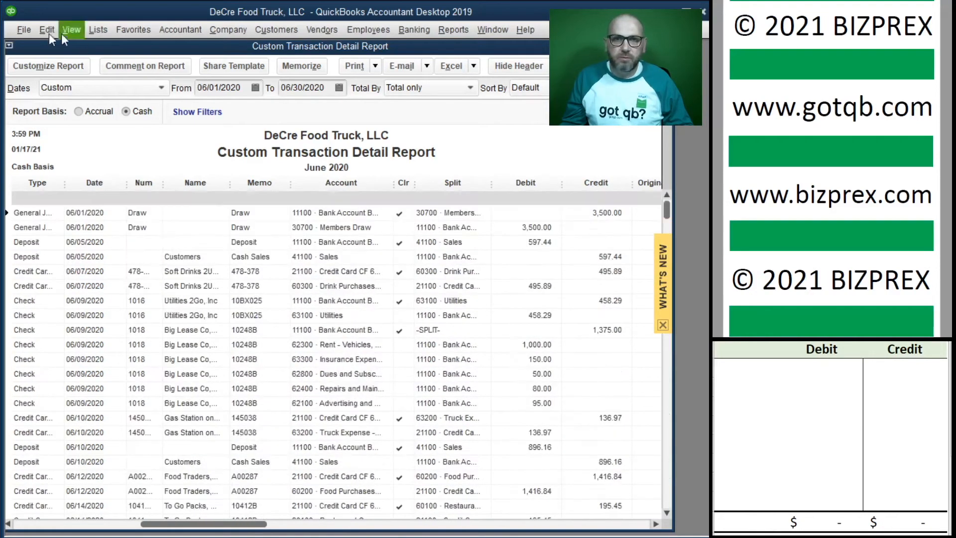
Filter the June report by account to show only 41100 Sales
{"action": "left_click", "coordinate": [47, 65]}
{"action": "left_click", "coordinate": [141, 172]}
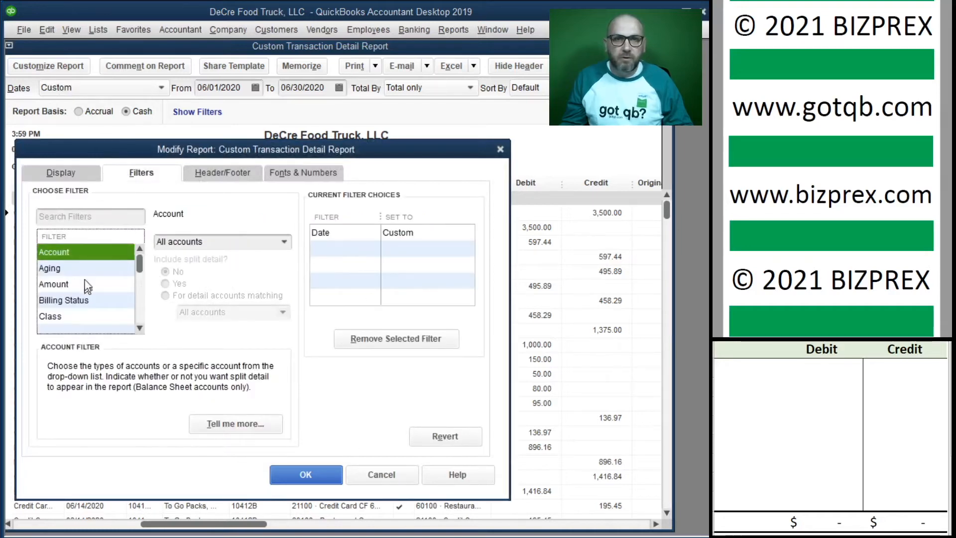
{"action": "left_click", "coordinate": [286, 243]}
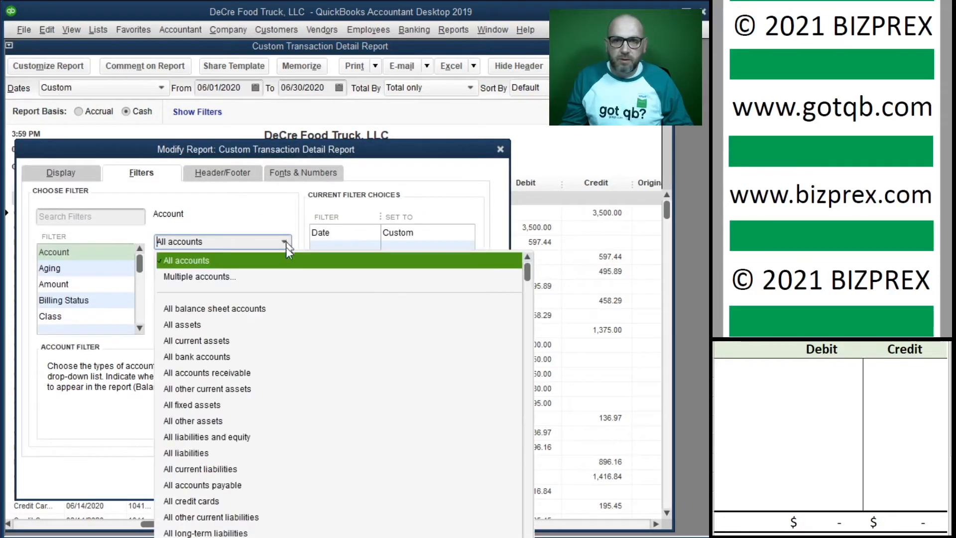
{"action": "scroll", "coordinate": [295, 365], "scroll_direction": "down", "scroll_amount": 10}
{"action": "scroll", "coordinate": [298, 371], "scroll_direction": "down", "scroll_amount": 3}
{"action": "scroll", "coordinate": [301, 349], "scroll_direction": "down", "scroll_amount": 2}
{"action": "scroll", "coordinate": [301, 349], "scroll_direction": "up", "scroll_amount": 3}
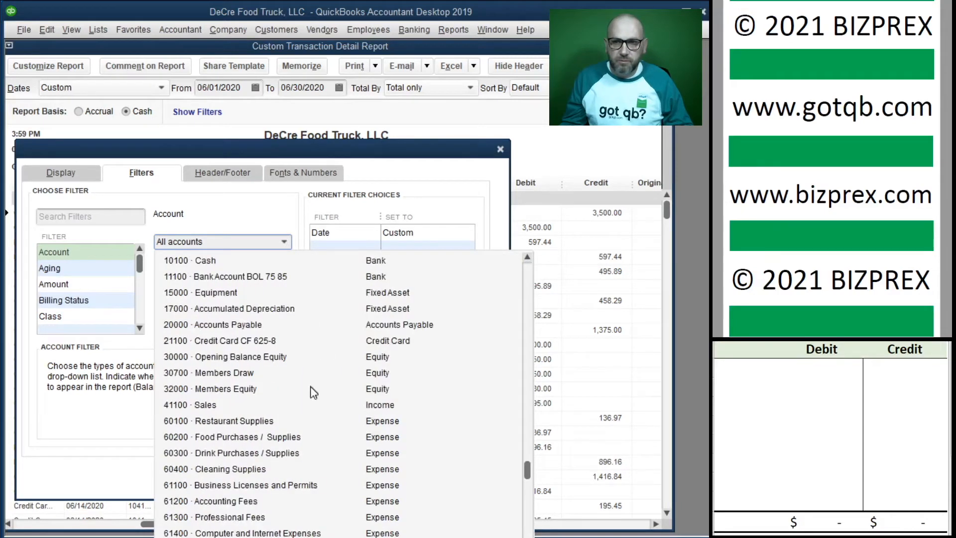
{"action": "left_click", "coordinate": [319, 407]}
{"action": "left_click", "coordinate": [307, 476]}
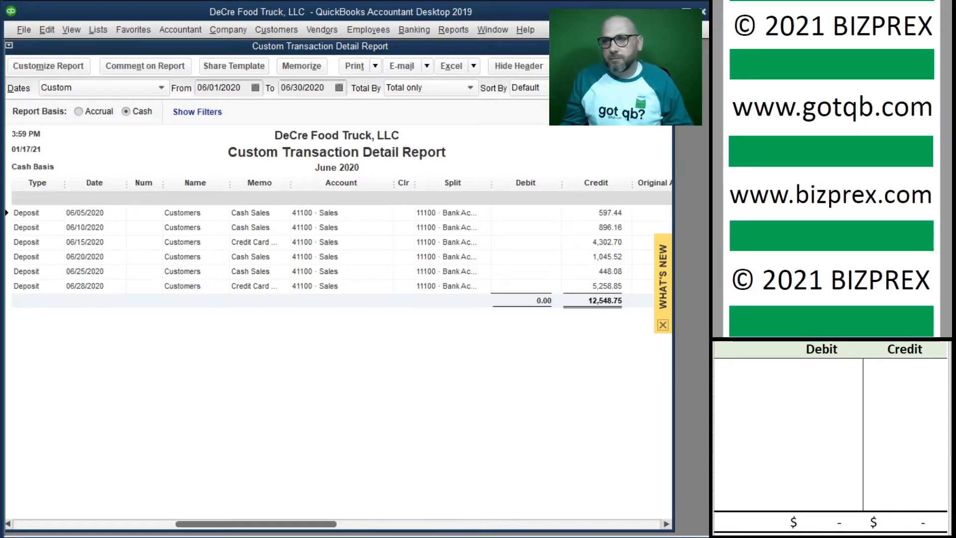
Close the custom transaction detail report and open the Journal report from the Accountant & Taxes reports
{"action": "key", "text": "Escape"}
{"action": "left_click", "coordinate": [351, 253]}
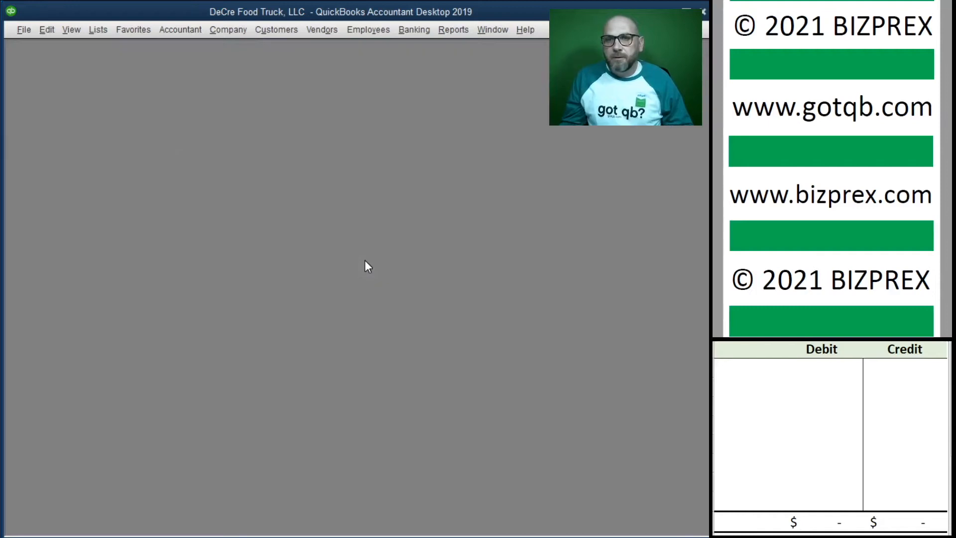
{"action": "left_click", "coordinate": [416, 30]}
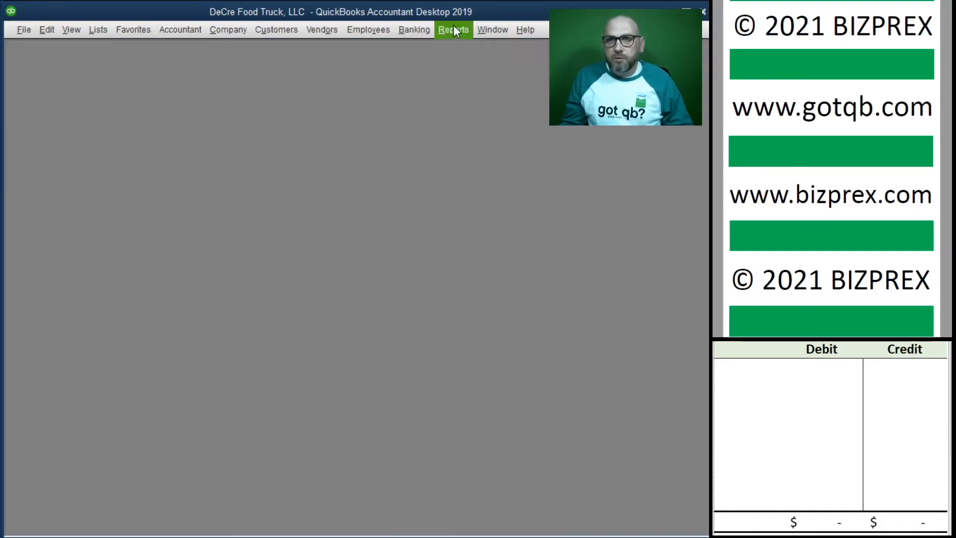
{"action": "mouse_move", "coordinate": [492, 30]}
{"action": "mouse_move", "coordinate": [453, 30]}
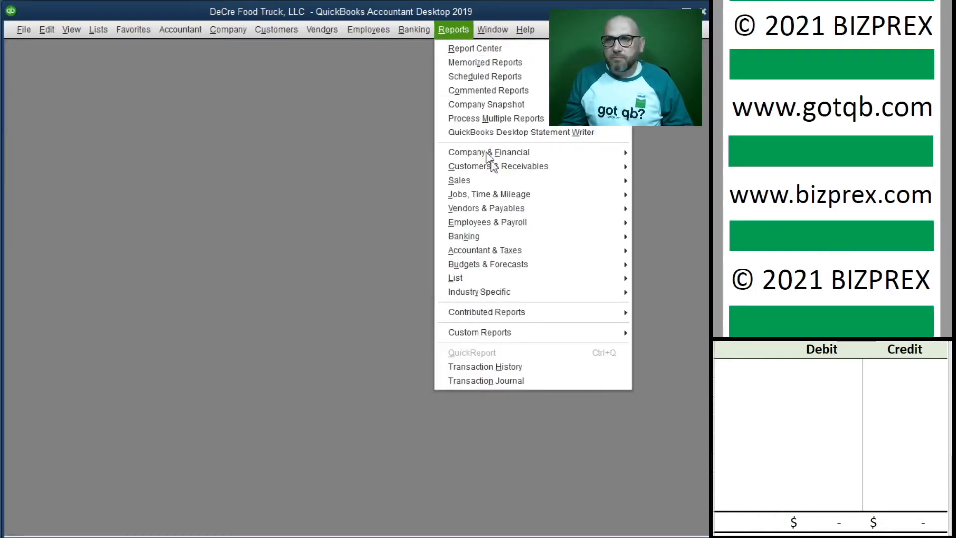
{"action": "mouse_move", "coordinate": [580, 237]}
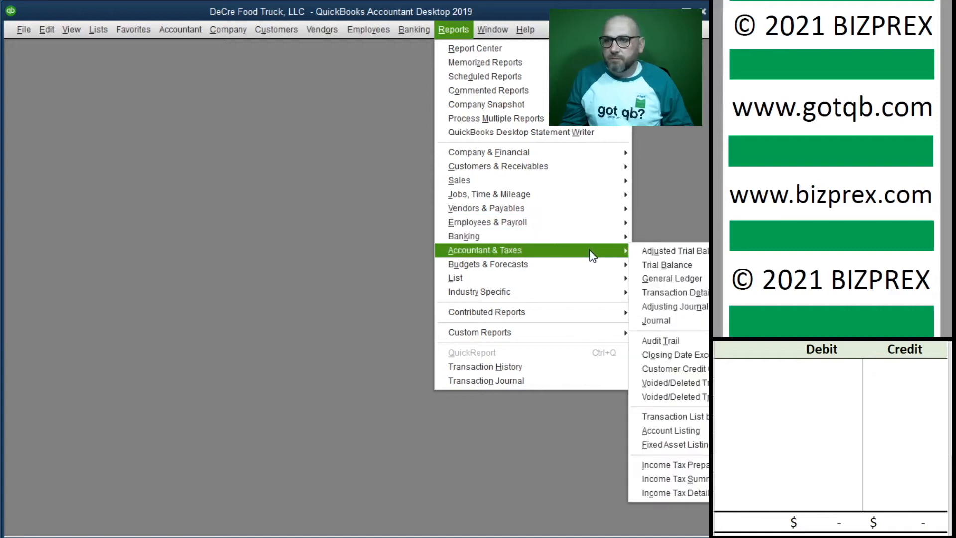
{"action": "left_click", "coordinate": [656, 320]}
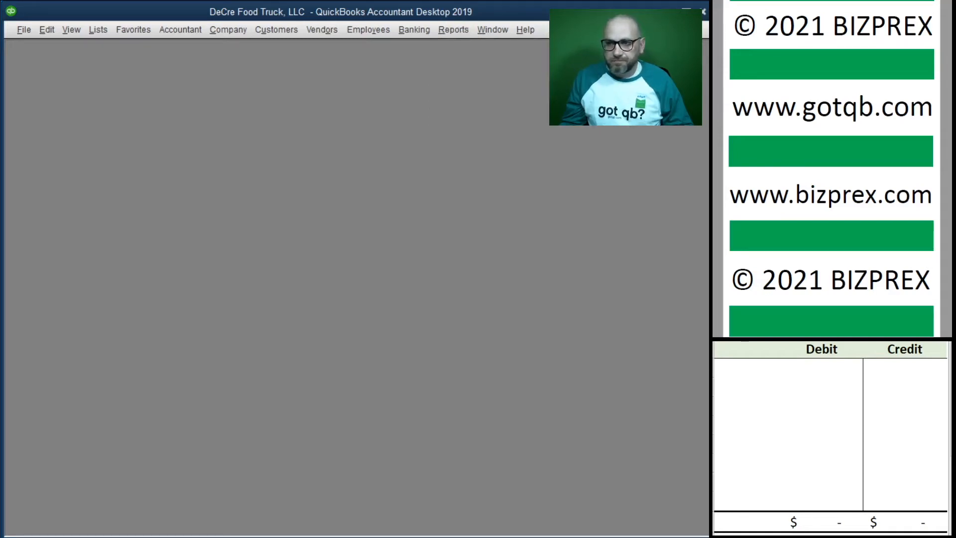
{"action": "left_click", "coordinate": [353, 271]}
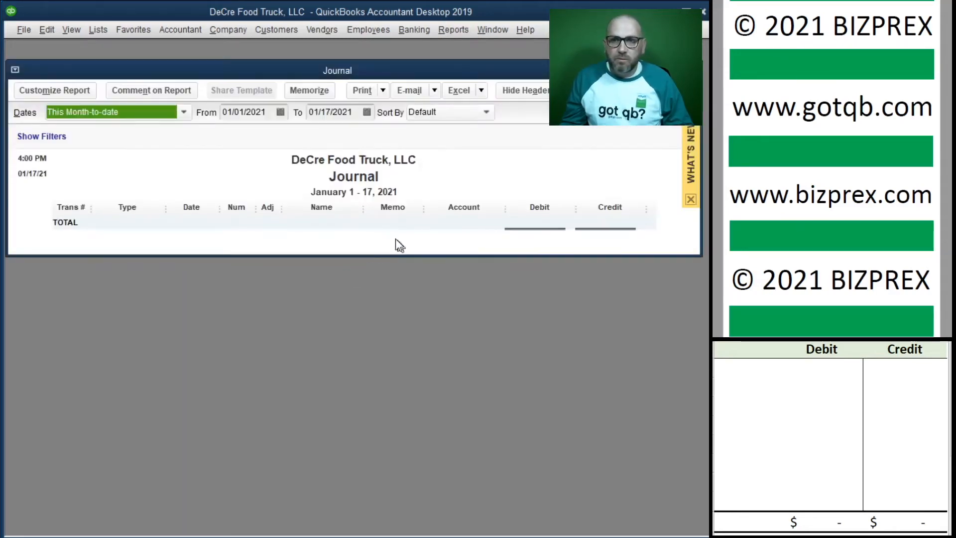
Set the Journal report's date range to 01/01/2020 through 12/31/2020
{"action": "left_click", "coordinate": [268, 111]}
{"action": "type", "text": "01"}
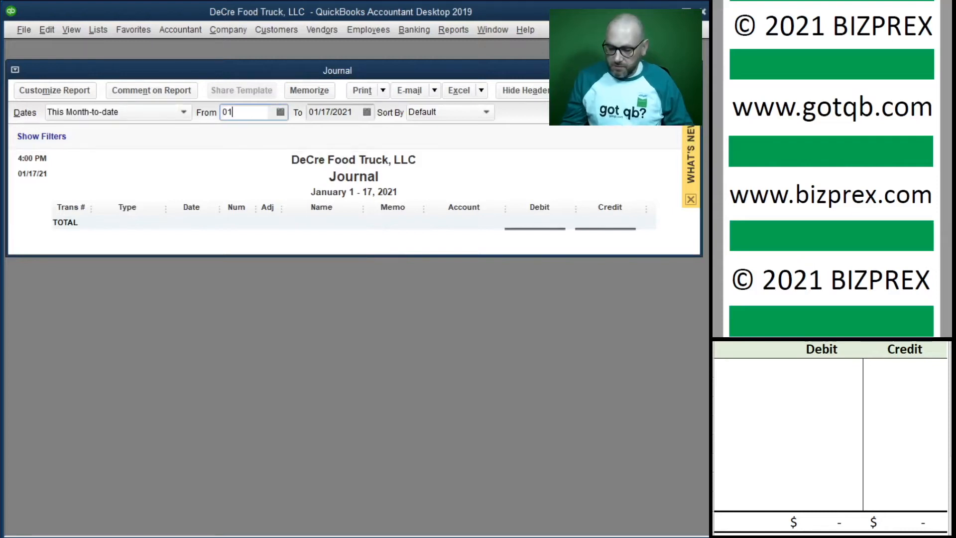
{"action": "key", "text": "Tab"}
{"action": "type", "text": "1"}
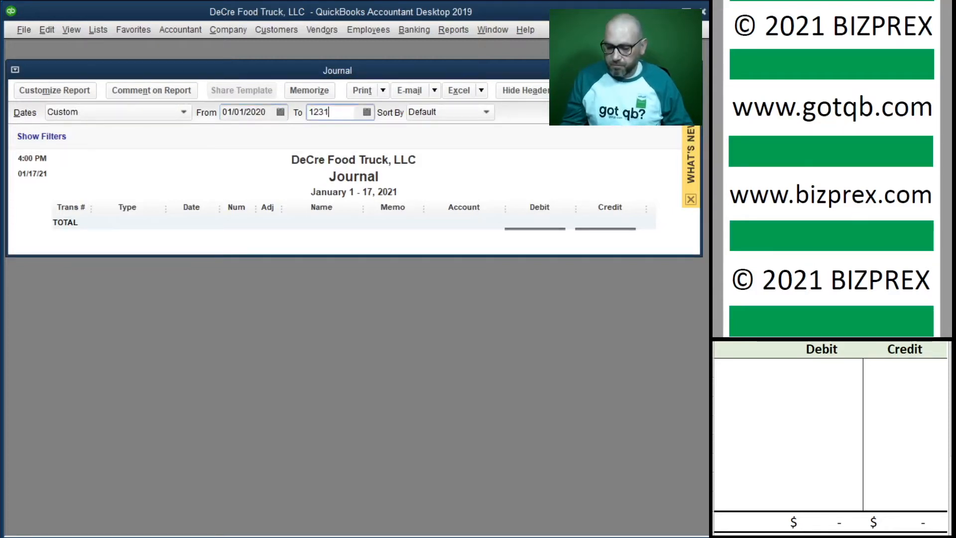
{"action": "type", "text": "2/31/2020"}
{"action": "key", "text": "Tab"}
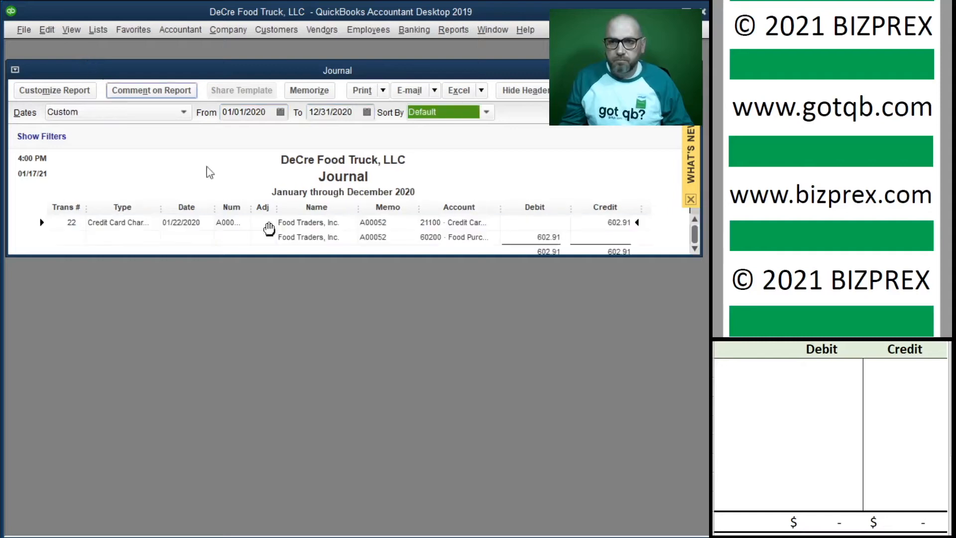
Enlarge the Journal report window downward, widen the Account column, and narrow the Type and Adj columns
{"action": "left_click_drag", "start_coordinate": [389, 261], "coordinate": [390, 527]}
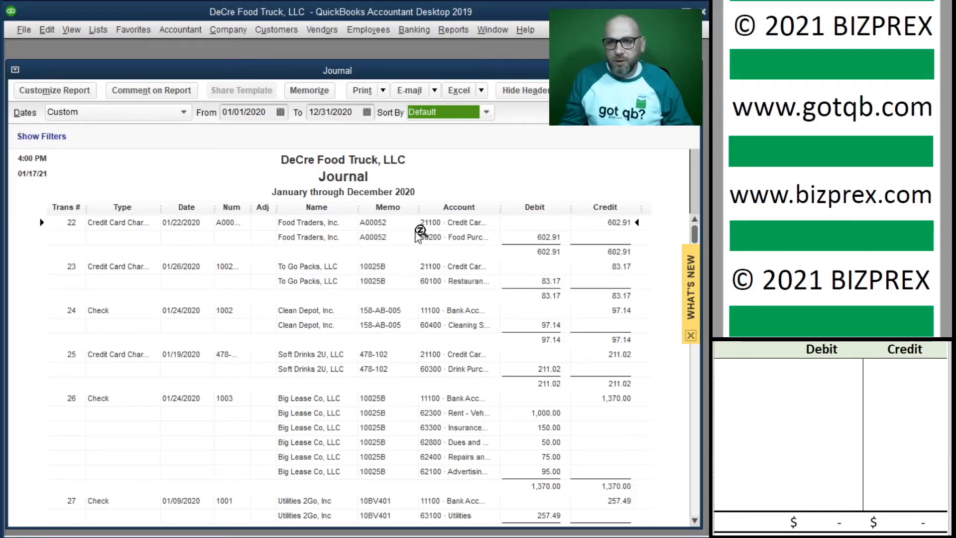
{"action": "left_click_drag", "start_coordinate": [501, 207], "coordinate": [522, 210]}
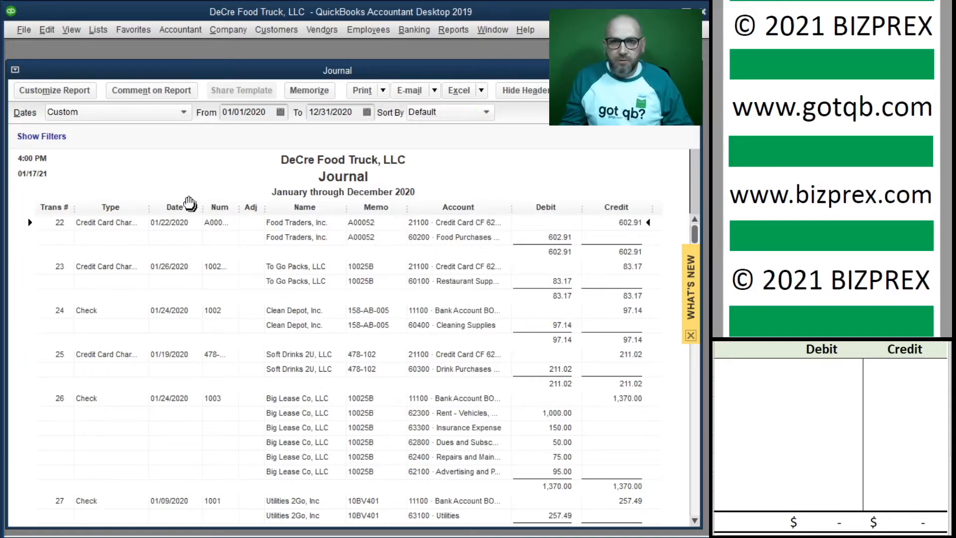
{"action": "left_click_drag", "start_coordinate": [149, 204], "coordinate": [127, 207]}
{"action": "left_click_drag", "start_coordinate": [253, 207], "coordinate": [246, 209]}
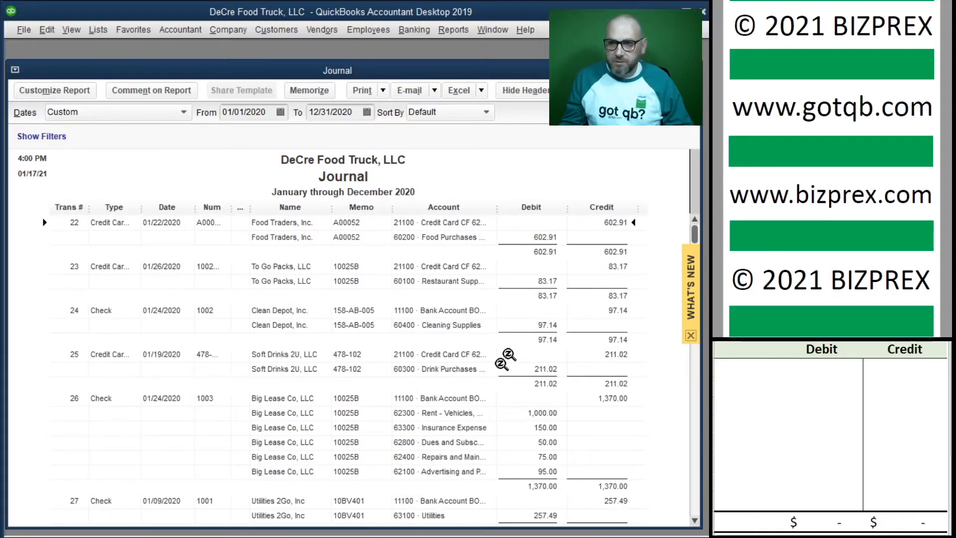
Look through the 2020 journal entries with their accounts, debits and credits
{"action": "scroll", "coordinate": [520, 319], "scroll_direction": "down", "scroll_amount": 10}
{"action": "scroll", "coordinate": [520, 320], "scroll_direction": "down", "scroll_amount": 1}
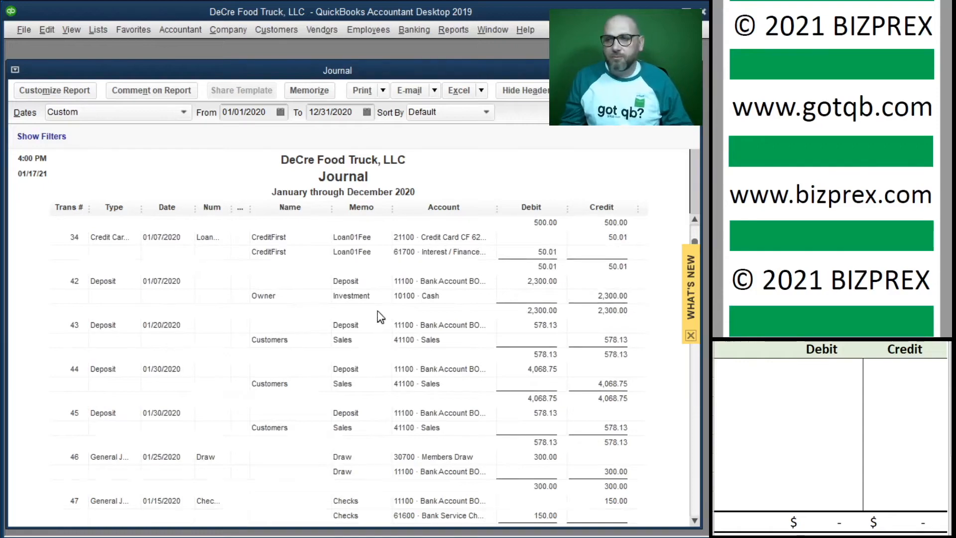
{"action": "scroll", "coordinate": [380, 311], "scroll_direction": "down", "scroll_amount": 12}
{"action": "scroll", "coordinate": [380, 309], "scroll_direction": "down", "scroll_amount": 6}
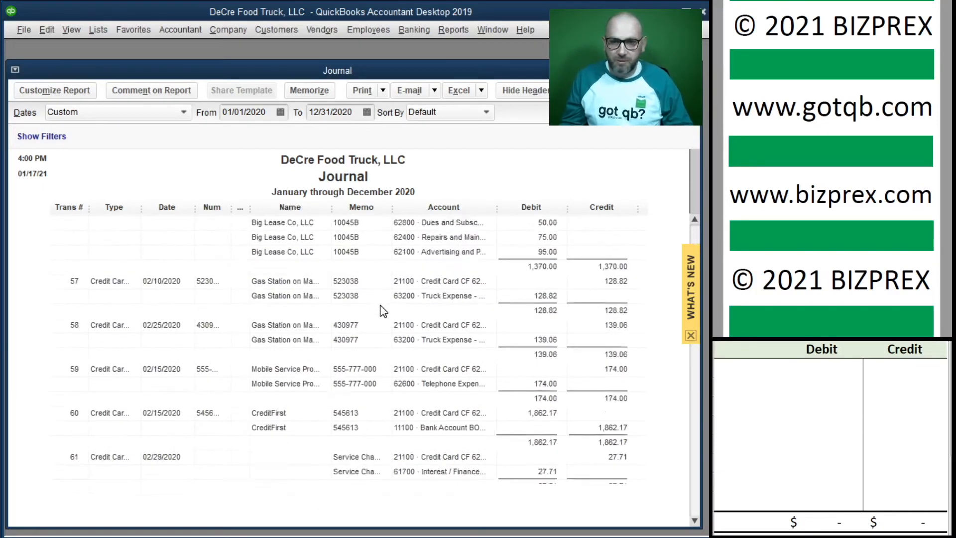
{"action": "scroll", "coordinate": [369, 344], "scroll_direction": "down", "scroll_amount": 20}
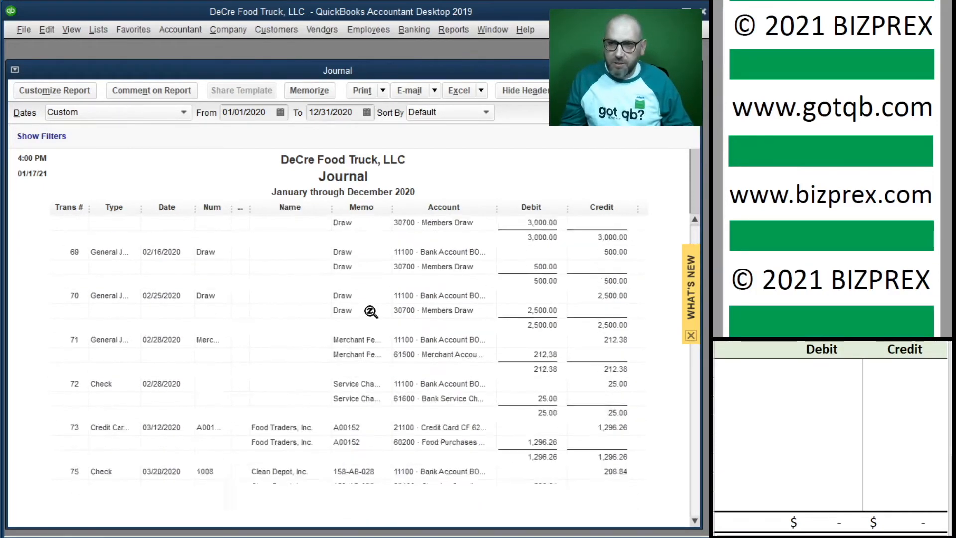
{"action": "scroll", "coordinate": [371, 312], "scroll_direction": "down", "scroll_amount": 20}
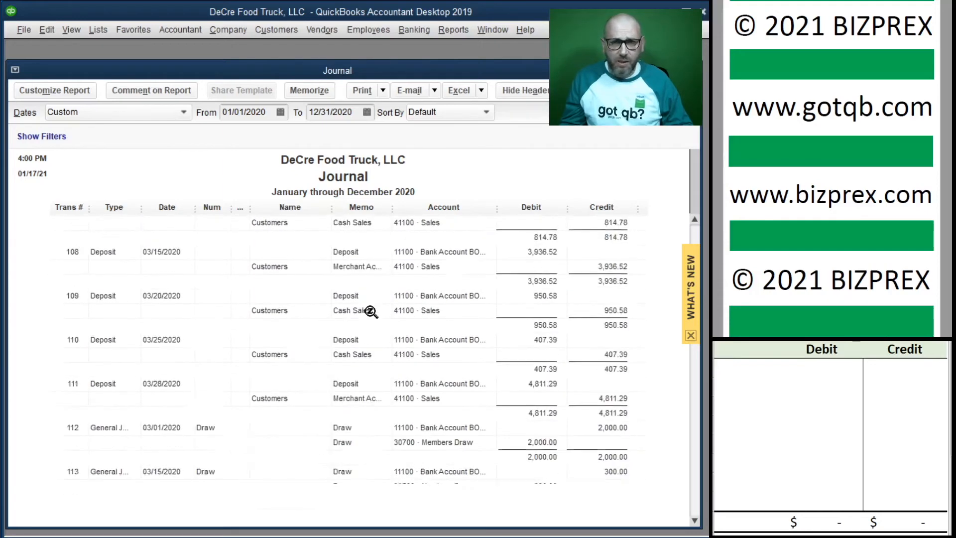
Limit the Journal report to 01/01/2020 through 01/31/2020 and look through the January entries
{"action": "left_click_drag", "start_coordinate": [266, 113], "coordinate": [195, 102]}
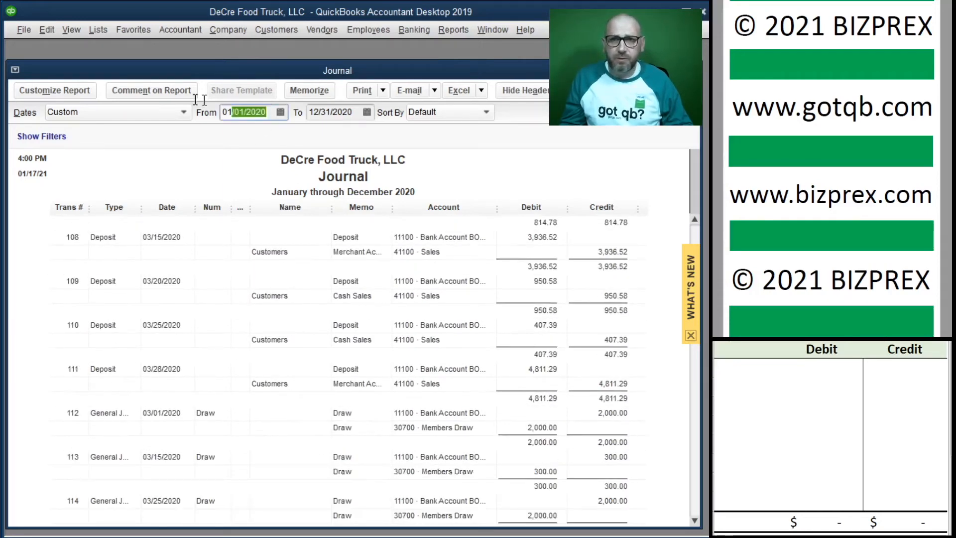
{"action": "type", "text": "01/01/2020"}
{"action": "key", "text": "Tab"}
{"action": "type", "text": "01/31/2020"}
{"action": "key", "text": "Tab"}
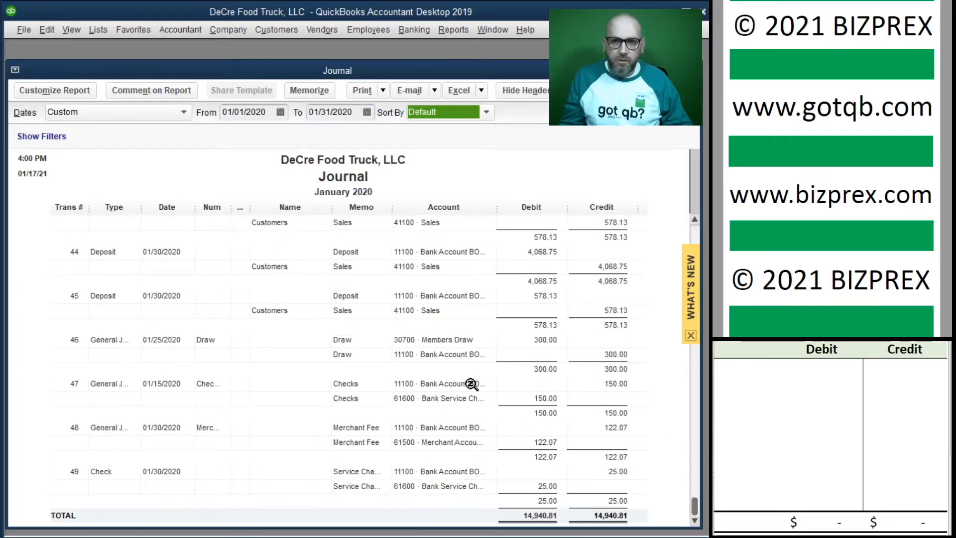
{"action": "scroll", "coordinate": [437, 428], "scroll_direction": "up", "scroll_amount": 7}
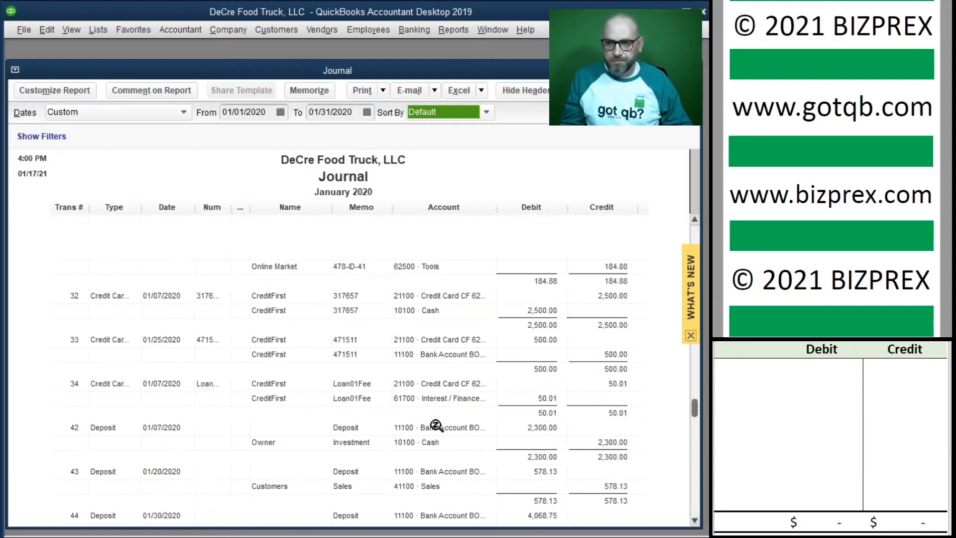
{"action": "scroll", "coordinate": [437, 428], "scroll_direction": "up", "scroll_amount": 6}
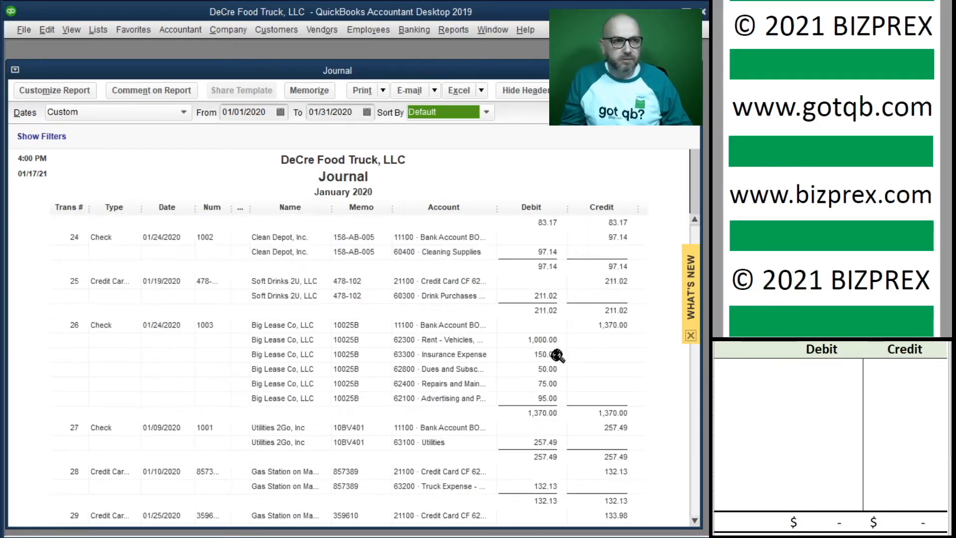
{"action": "scroll", "coordinate": [461, 341], "scroll_direction": "up", "scroll_amount": 1}
{"action": "scroll", "coordinate": [460, 342], "scroll_direction": "up", "scroll_amount": 3}
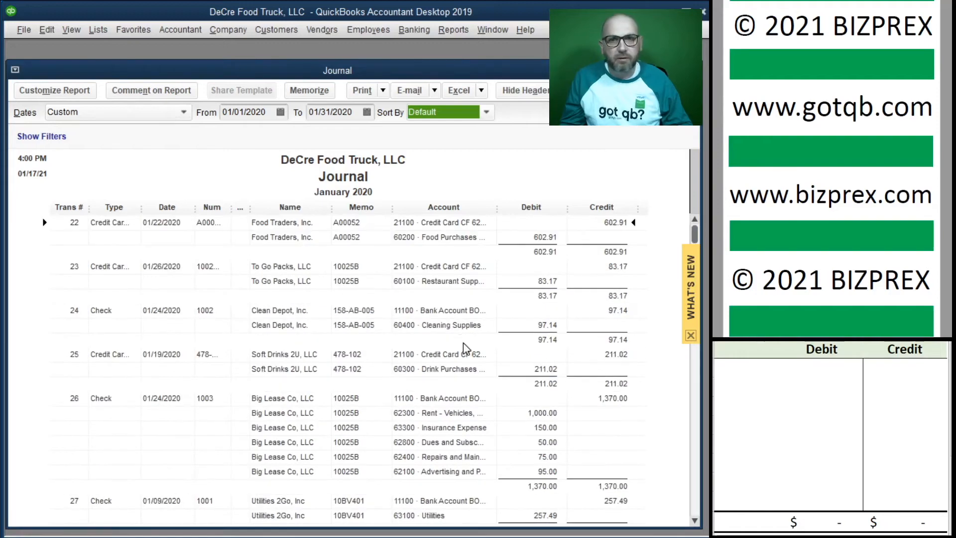
Filter the Journal report by account to show only 11100 · Bank Account
{"action": "left_click", "coordinate": [54, 89]}
{"action": "left_click", "coordinate": [138, 169]}
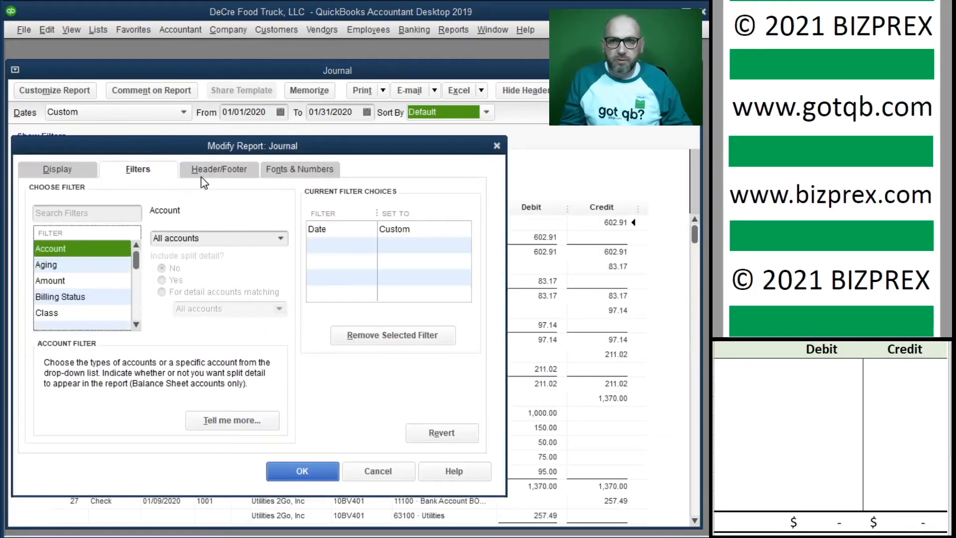
{"action": "left_click", "coordinate": [78, 282]}
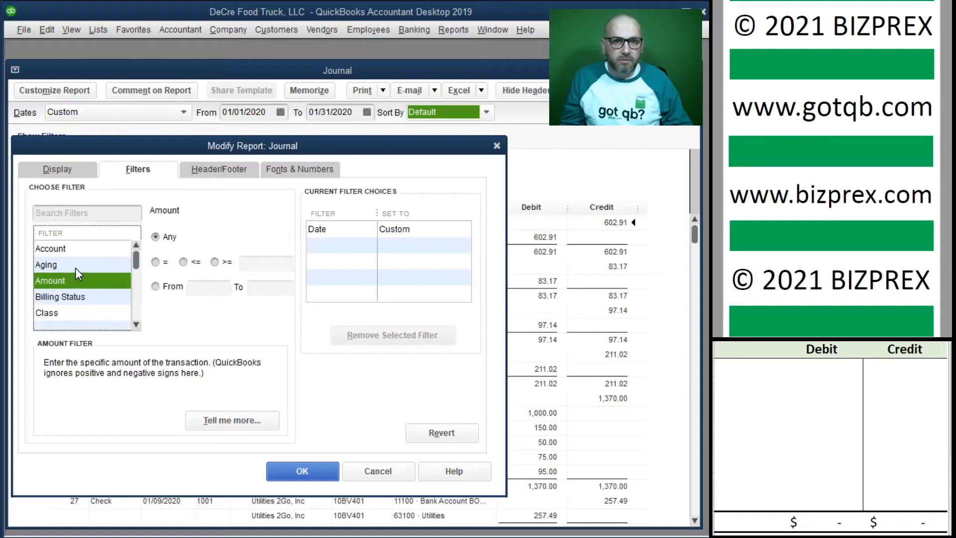
{"action": "left_click", "coordinate": [69, 249]}
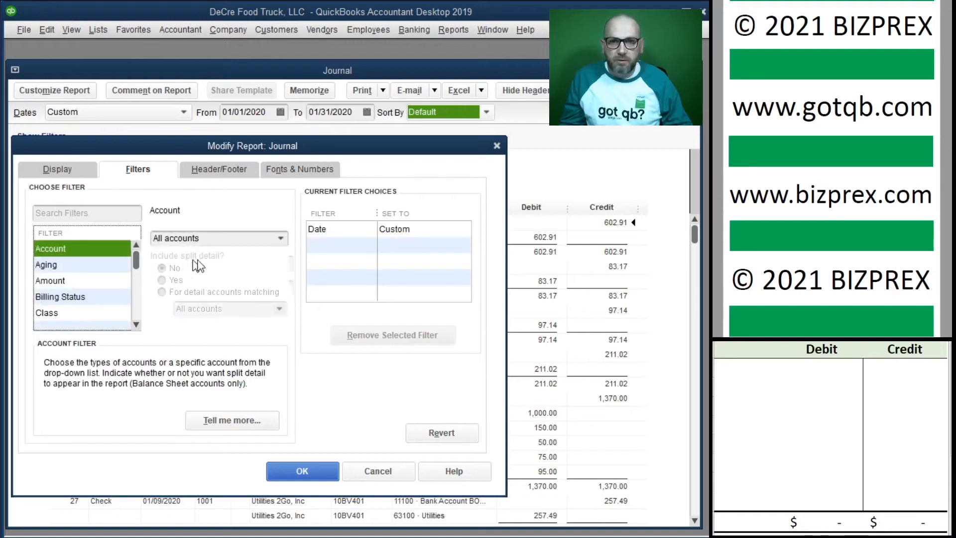
{"action": "left_click", "coordinate": [281, 238]}
{"action": "type", "text": "1100 · Bank"}
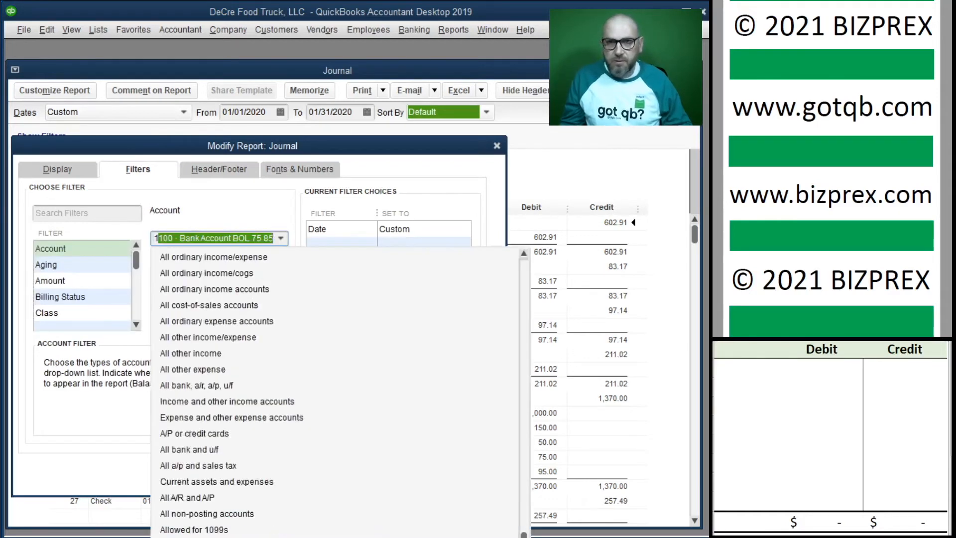
{"action": "key", "text": "Tab"}
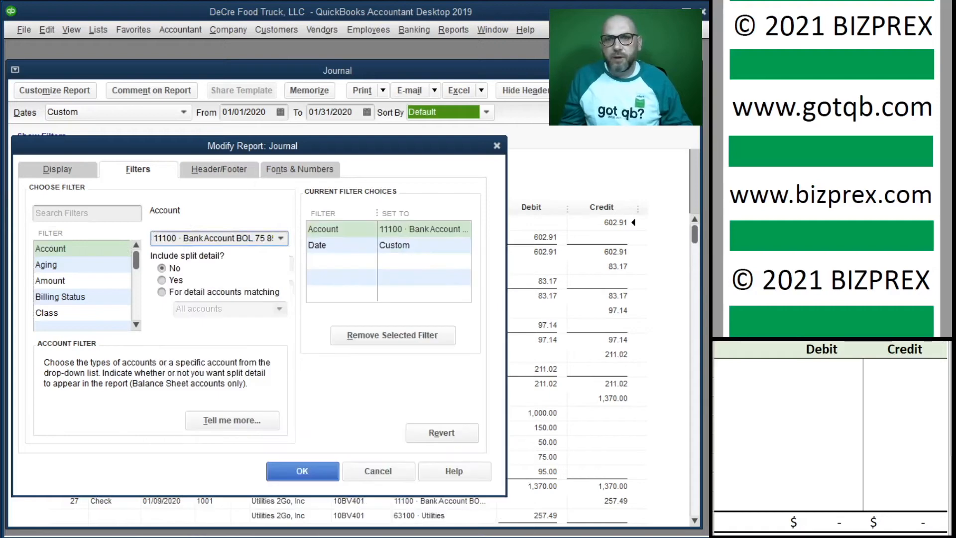
{"action": "left_click", "coordinate": [327, 477]}
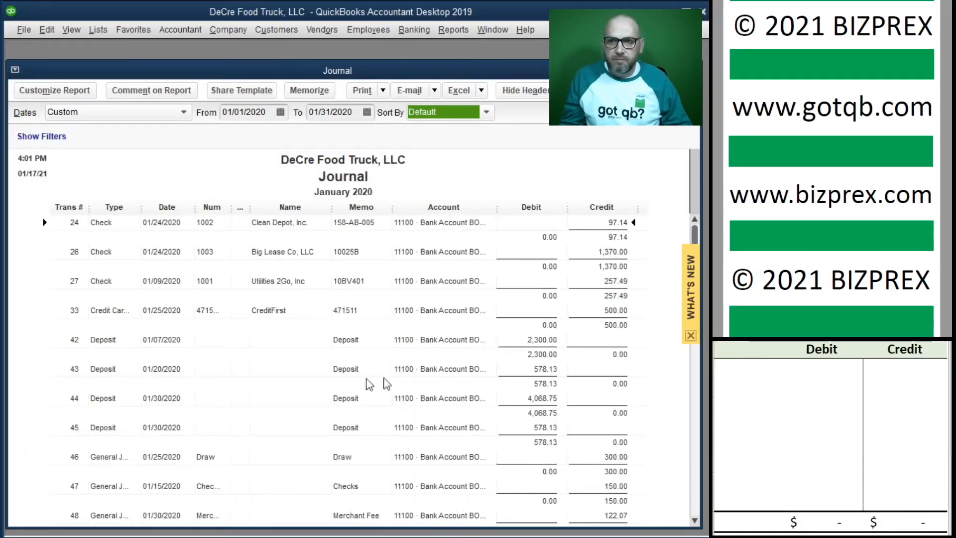
Widen the Journal report's Account column and look through the January bank account entries
{"action": "left_click_drag", "start_coordinate": [497, 204], "coordinate": [508, 205]}
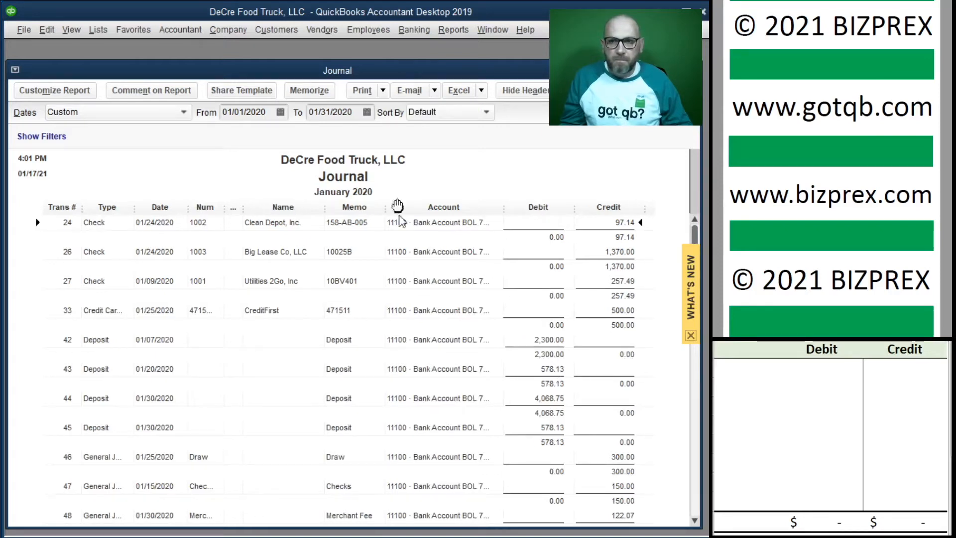
{"action": "scroll", "coordinate": [434, 356], "scroll_direction": "down", "scroll_amount": 2}
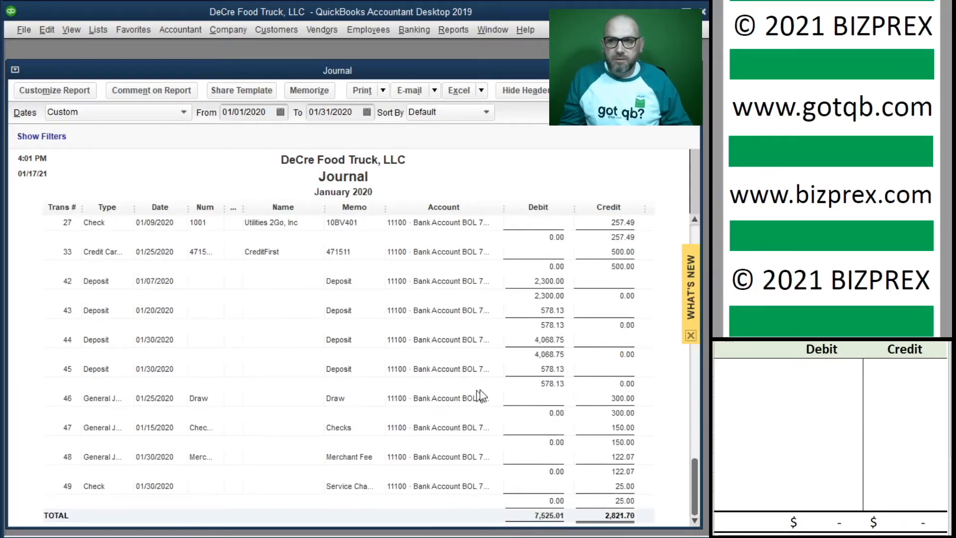
{"action": "scroll", "coordinate": [554, 386], "scroll_direction": "up", "scroll_amount": 2}
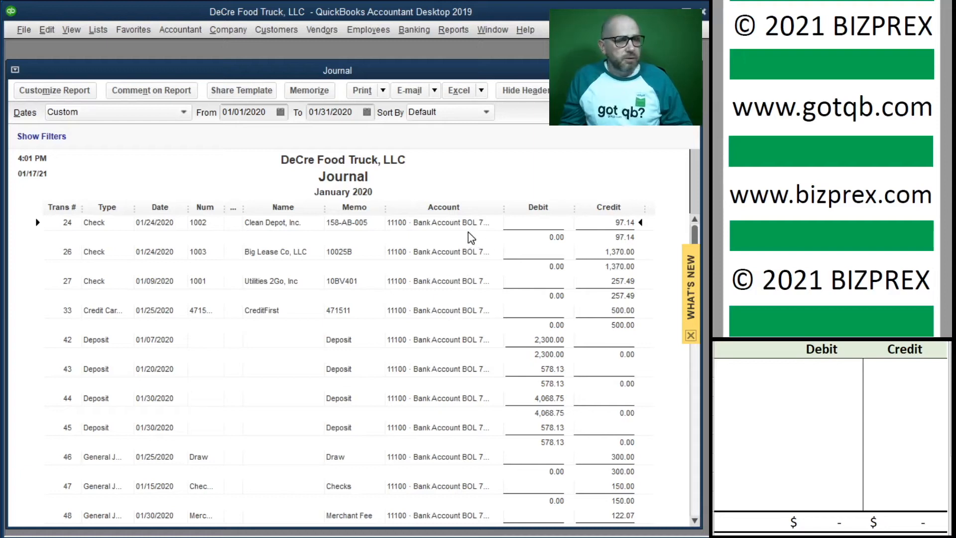
Close the Journal report and open the Audit Trail report
{"action": "left_click", "coordinate": [697, 70]}
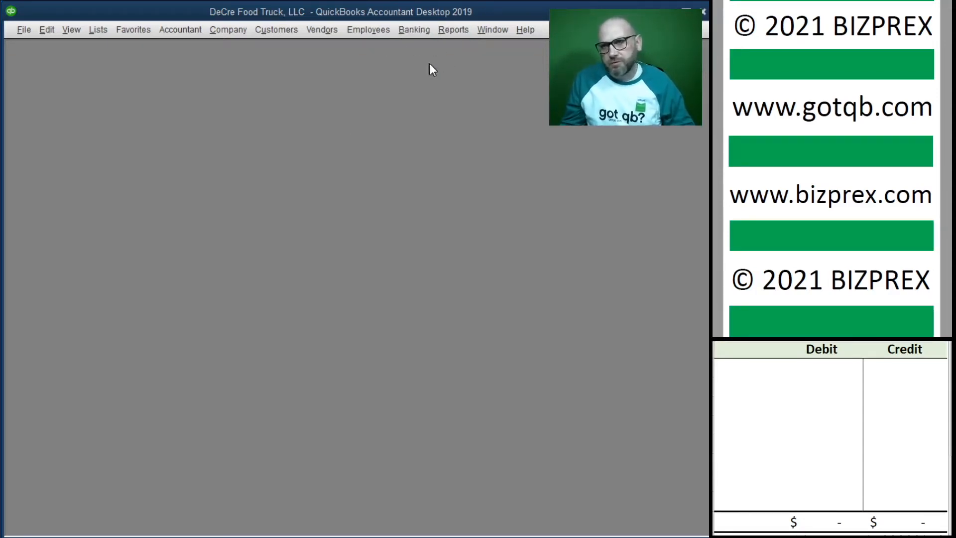
{"action": "left_click", "coordinate": [456, 31]}
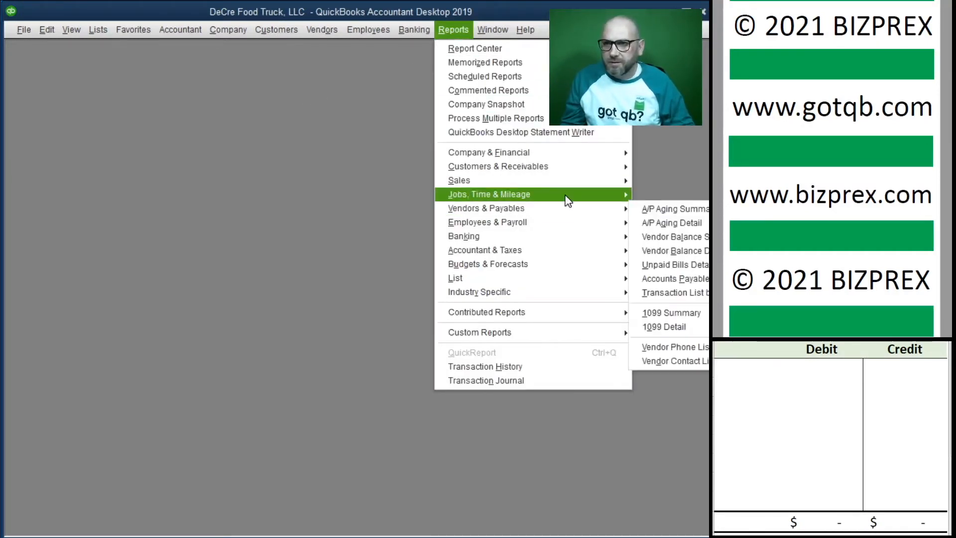
{"action": "mouse_move", "coordinate": [617, 252]}
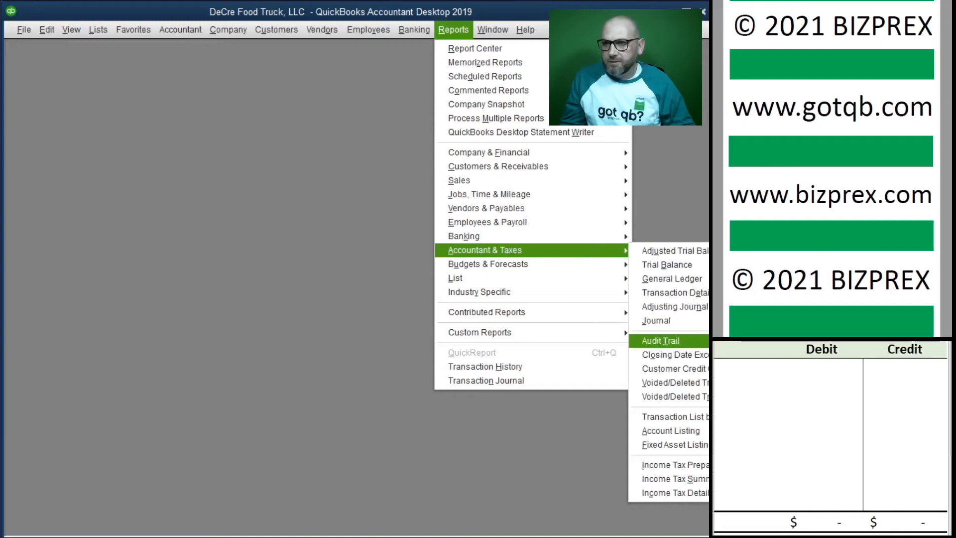
{"action": "left_click", "coordinate": [660, 341]}
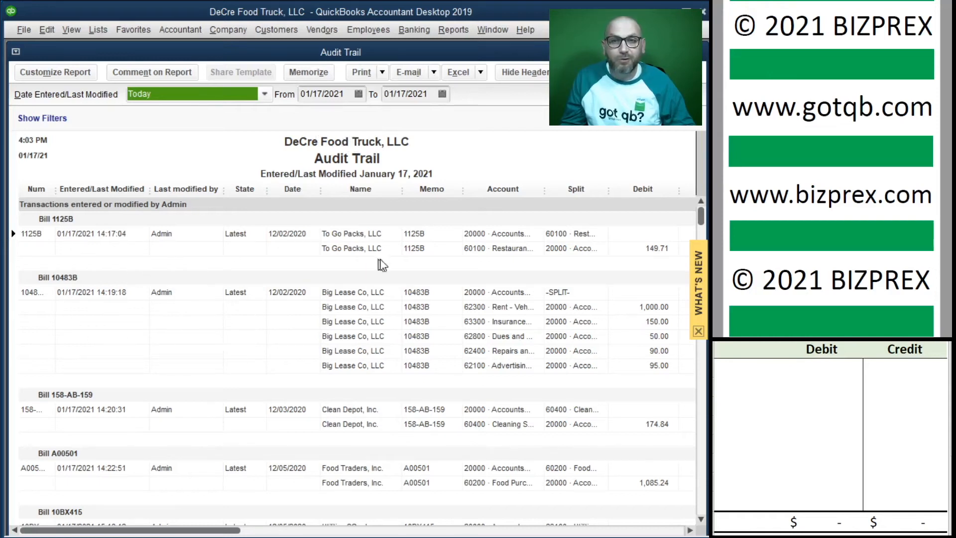
Set the Audit Trail's entered/last modified range to 01/01/2020 through 01/31/2020
{"action": "left_click", "coordinate": [343, 94]}
{"action": "left_click_drag", "start_coordinate": [296, 75], "coordinate": [106, 59]}
{"action": "type", "text": "01/01/2020"}
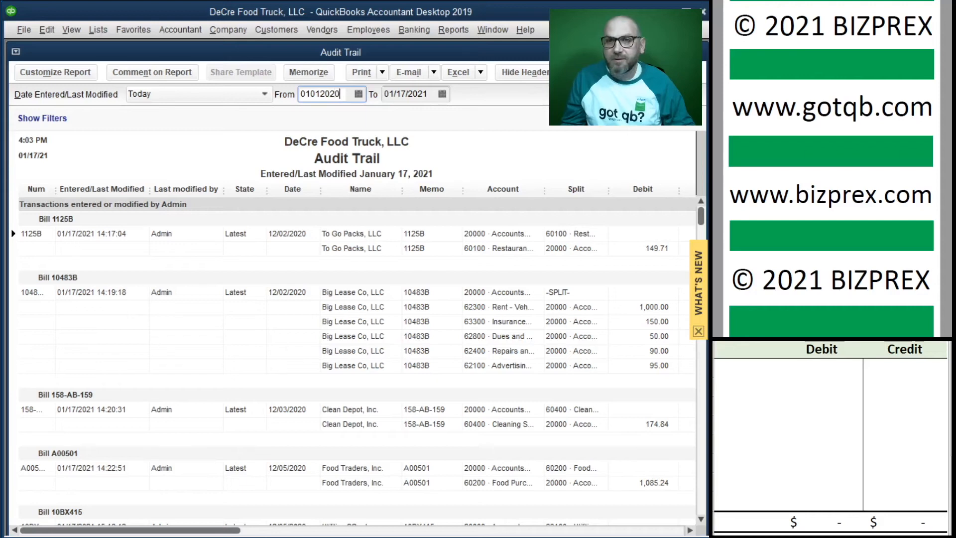
{"action": "key", "text": "Tab"}
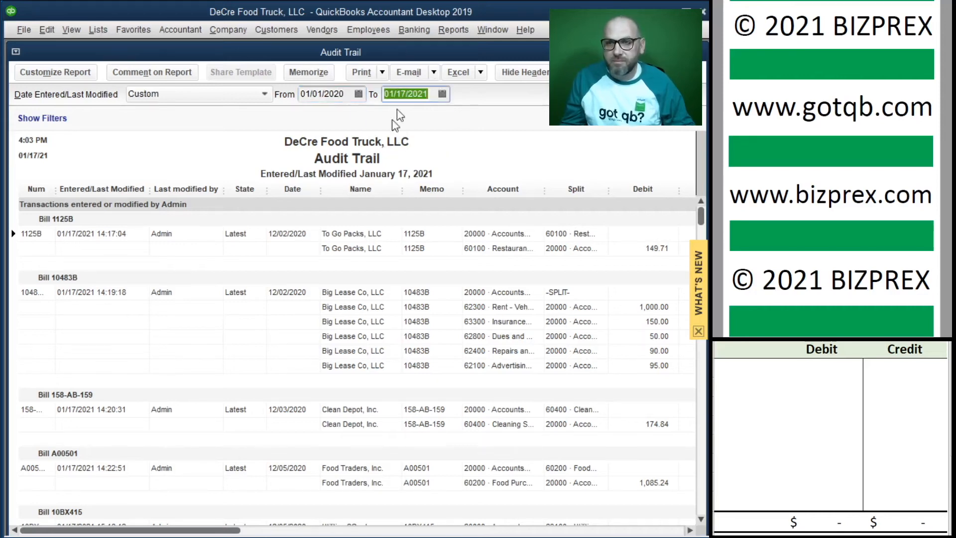
{"action": "type", "text": "01/31/2020"}
{"action": "key", "text": "Tab"}
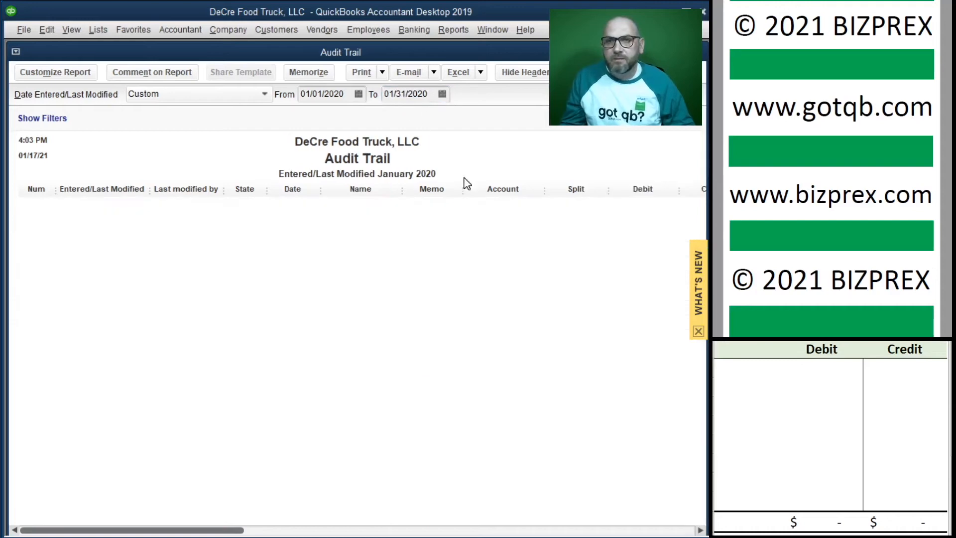
Extend the Audit Trail's end date to 01/31/2021 and look through the entered, modified and deleted transactions
{"action": "type", "text": "1"}
{"action": "key", "text": "Tab"}
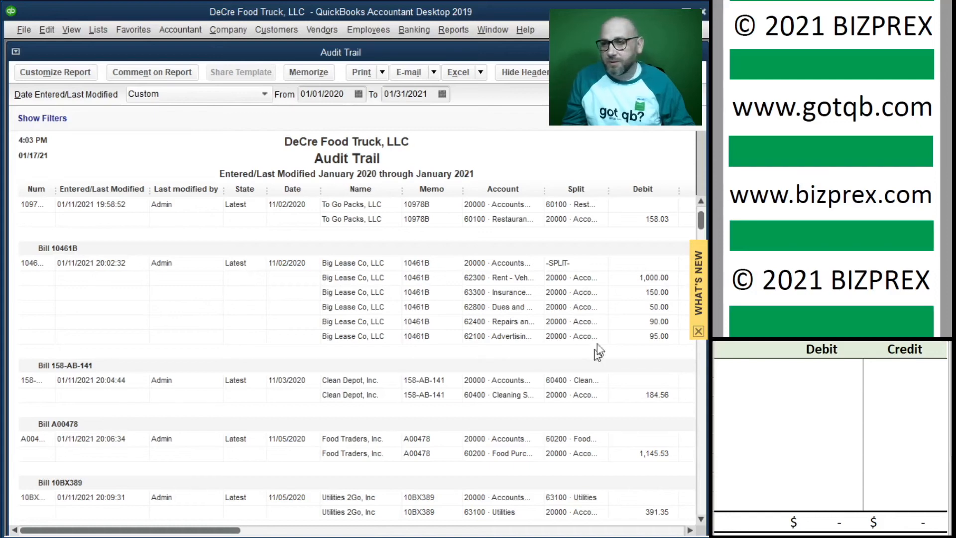
{"action": "scroll", "coordinate": [211, 326], "scroll_direction": "down", "scroll_amount": 3}
{"action": "scroll", "coordinate": [224, 336], "scroll_direction": "up", "scroll_amount": 4}
{"action": "scroll", "coordinate": [225, 336], "scroll_direction": "up", "scroll_amount": 3}
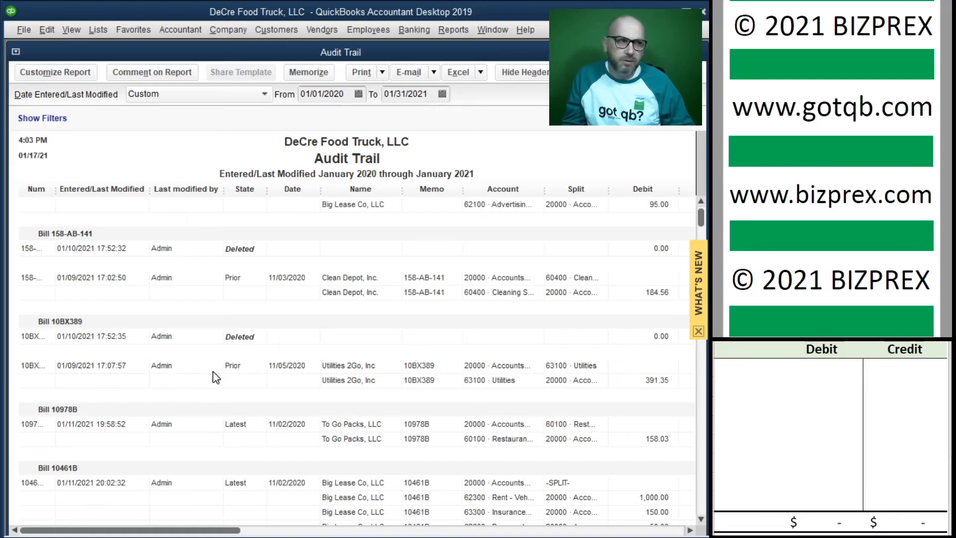
Filter the Audit Trail report by account to show only 11100 · Bank Account
{"action": "left_click", "coordinate": [51, 74]}
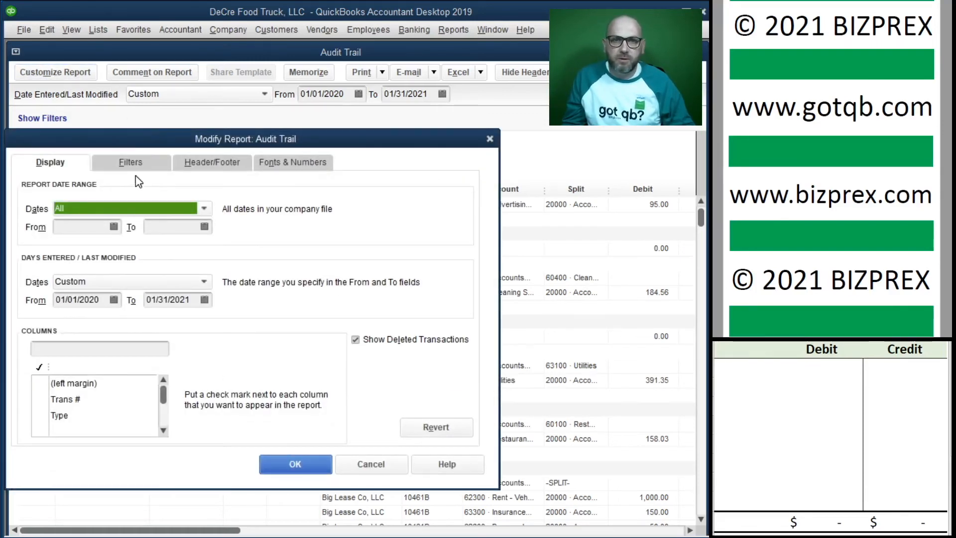
{"action": "left_click", "coordinate": [131, 163]}
{"action": "left_click_drag", "start_coordinate": [128, 140], "coordinate": [176, 161]}
{"action": "left_click", "coordinate": [121, 296]}
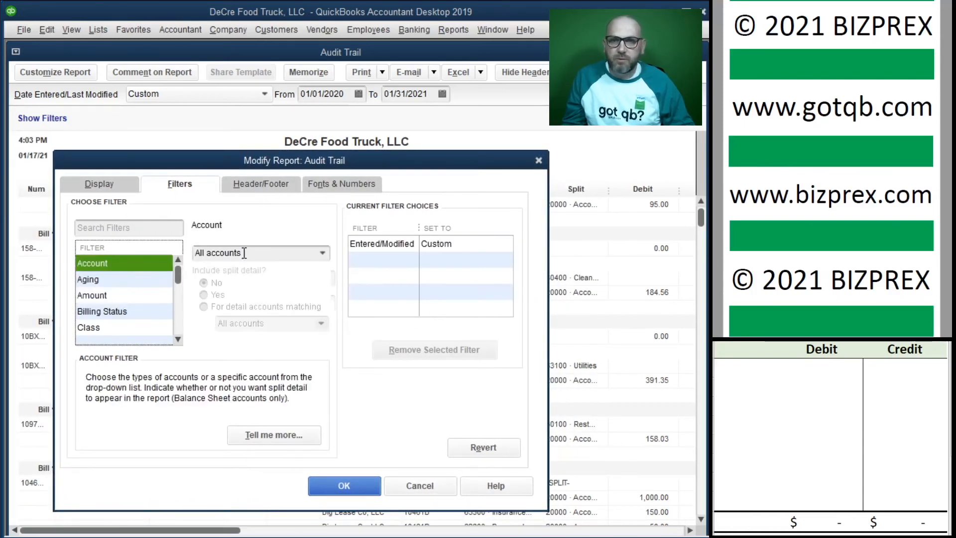
{"action": "left_click", "coordinate": [323, 253]}
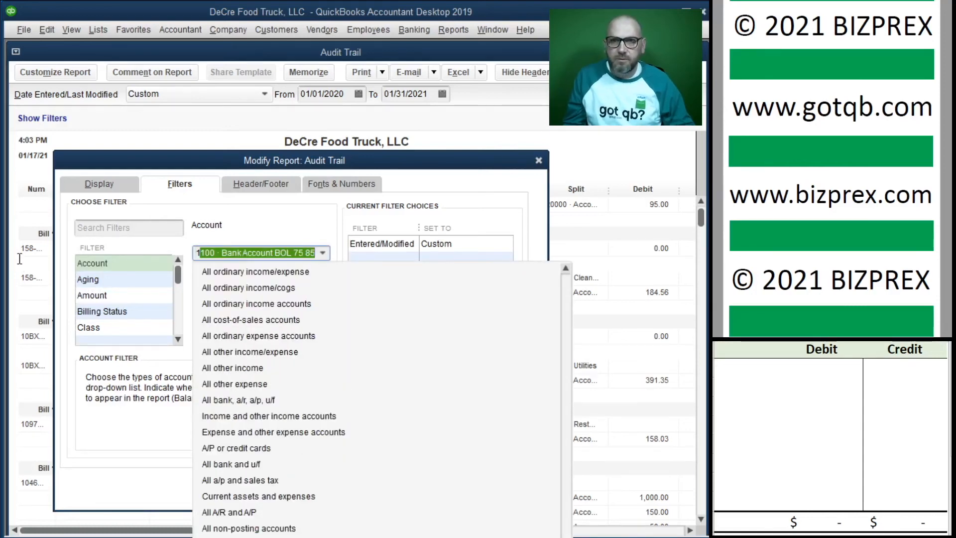
{"action": "left_click", "coordinate": [20, 258]}
{"action": "left_click", "coordinate": [344, 487]}
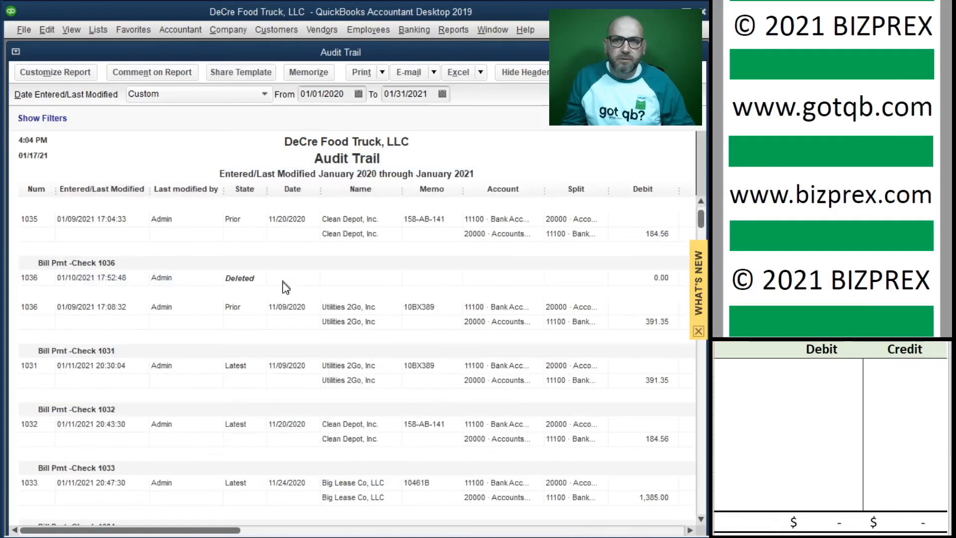
Look through the bank account's audit trail, comparing the state, modification time and details of its checks
{"action": "scroll", "coordinate": [252, 385], "scroll_direction": "down", "scroll_amount": 10}
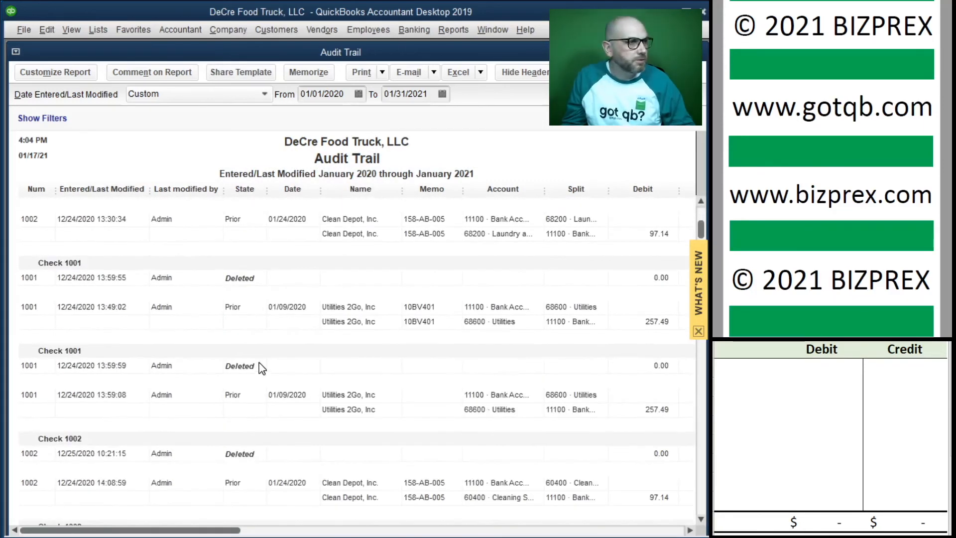
{"action": "scroll", "coordinate": [259, 369], "scroll_direction": "down", "scroll_amount": 5}
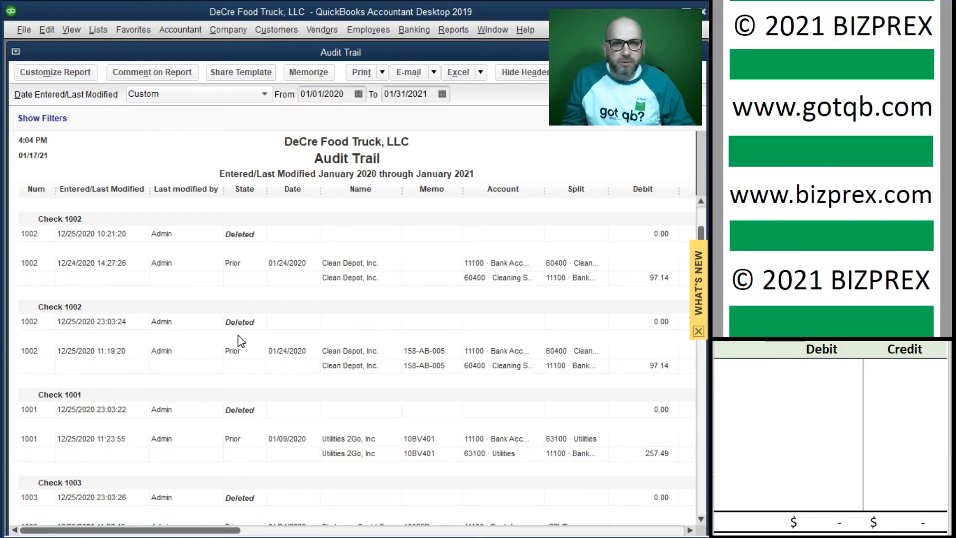
{"action": "scroll", "coordinate": [127, 348], "scroll_direction": "down", "scroll_amount": 3}
{"action": "scroll", "coordinate": [128, 351], "scroll_direction": "down", "scroll_amount": 8}
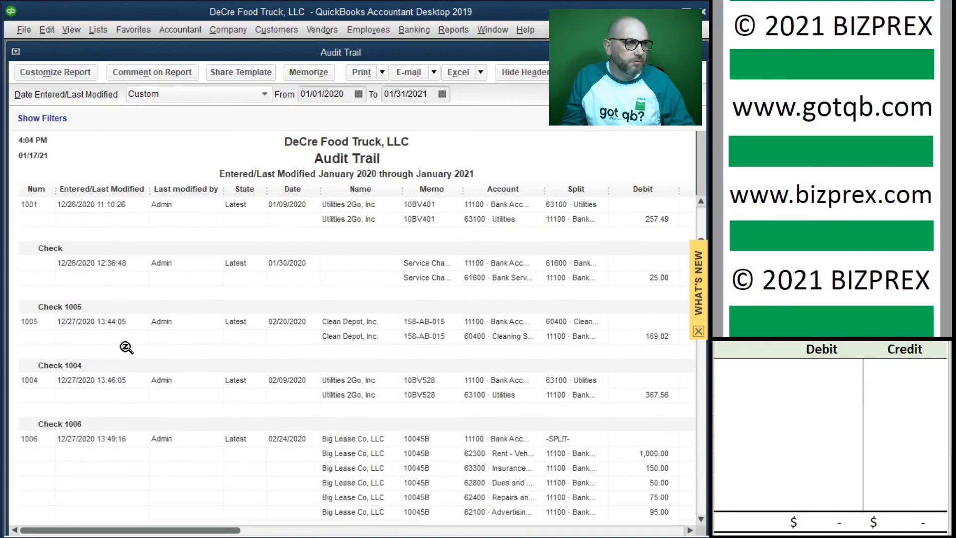
{"action": "scroll", "coordinate": [127, 347], "scroll_direction": "down", "scroll_amount": 2}
Close the Audit Trail without memorizing it and open a custom transaction detail report
{"action": "left_click", "coordinate": [702, 55]}
{"action": "left_click", "coordinate": [353, 251]}
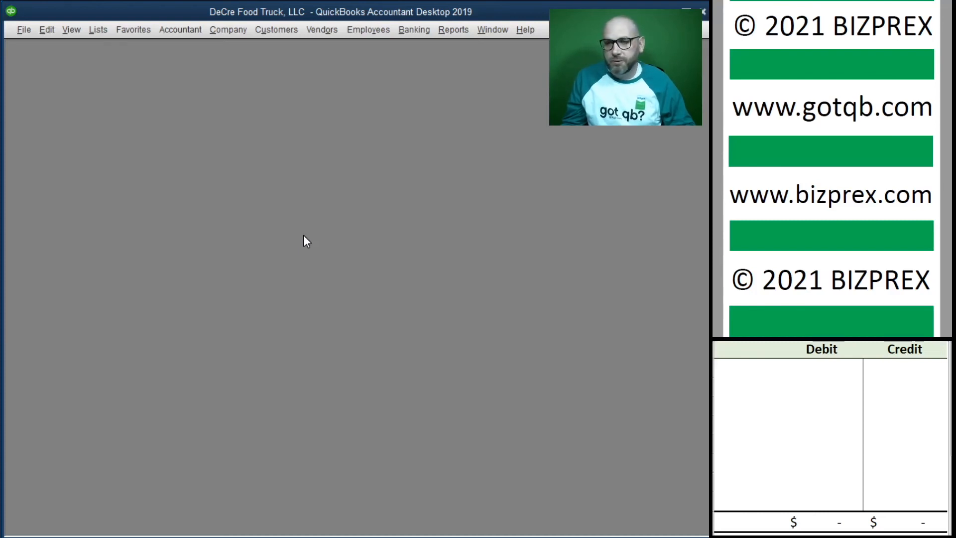
{"action": "left_click", "coordinate": [464, 31]}
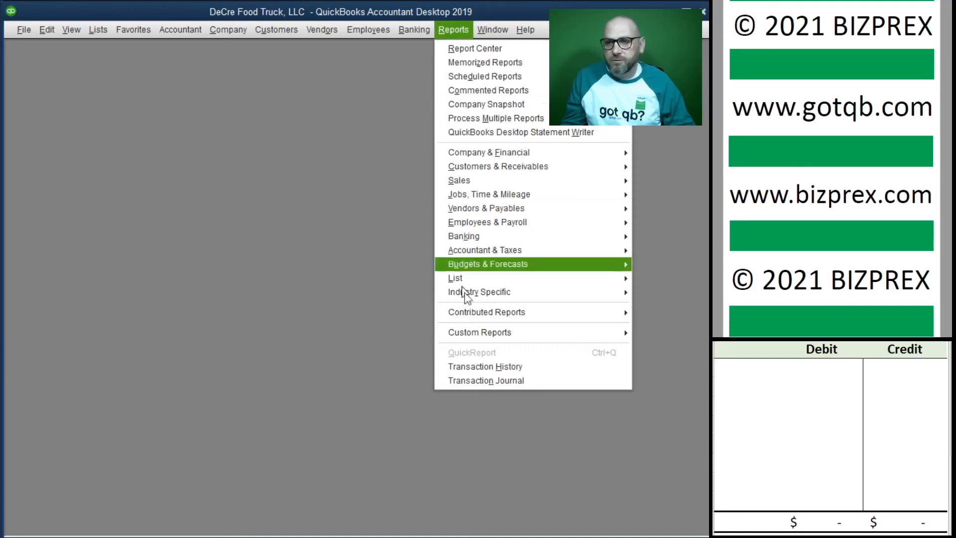
{"action": "mouse_move", "coordinate": [557, 342]}
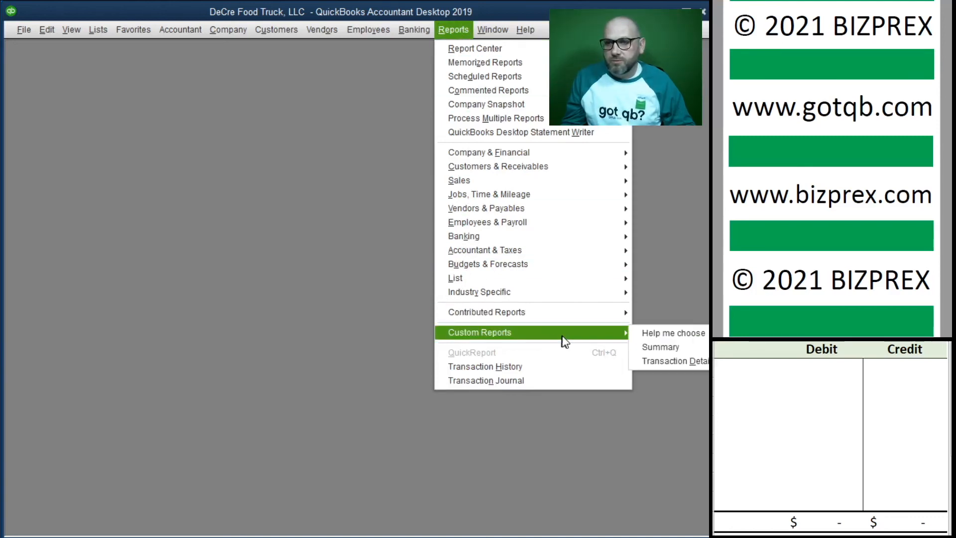
{"action": "left_click", "coordinate": [659, 361]}
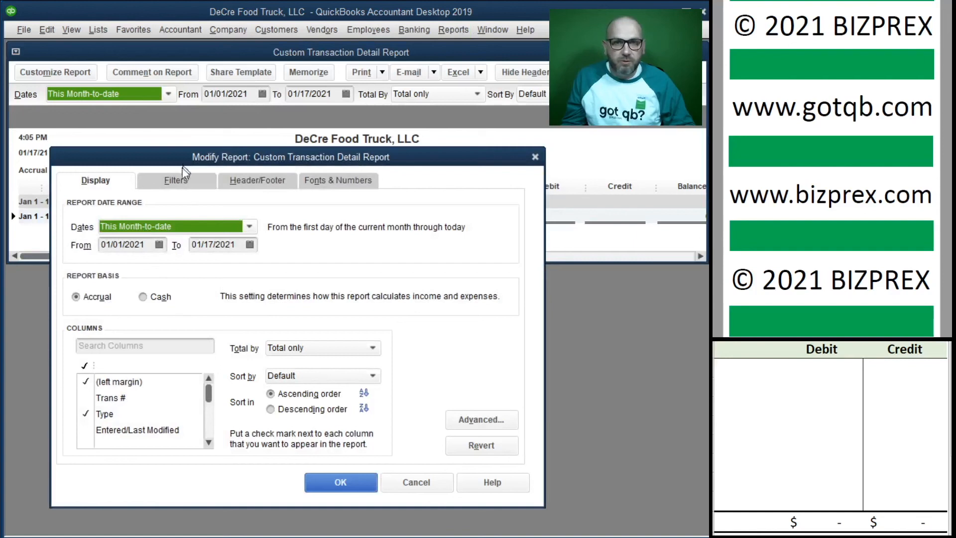
Set the custom transaction detail report's date range to 01/01/2020 through 12/31/2020 and generate it
{"action": "left_click", "coordinate": [127, 245]}
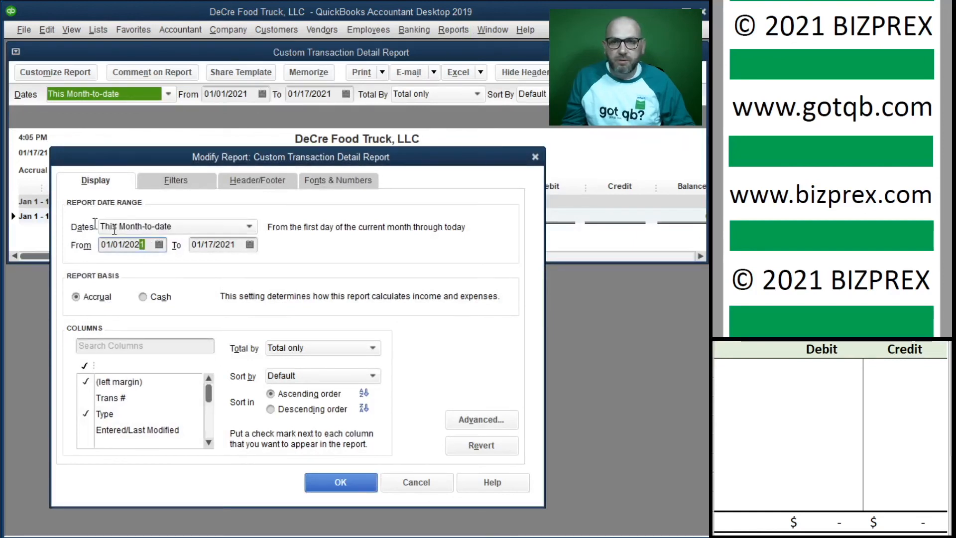
{"action": "type", "text": "01/"}
{"action": "type", "text": "01/2020"}
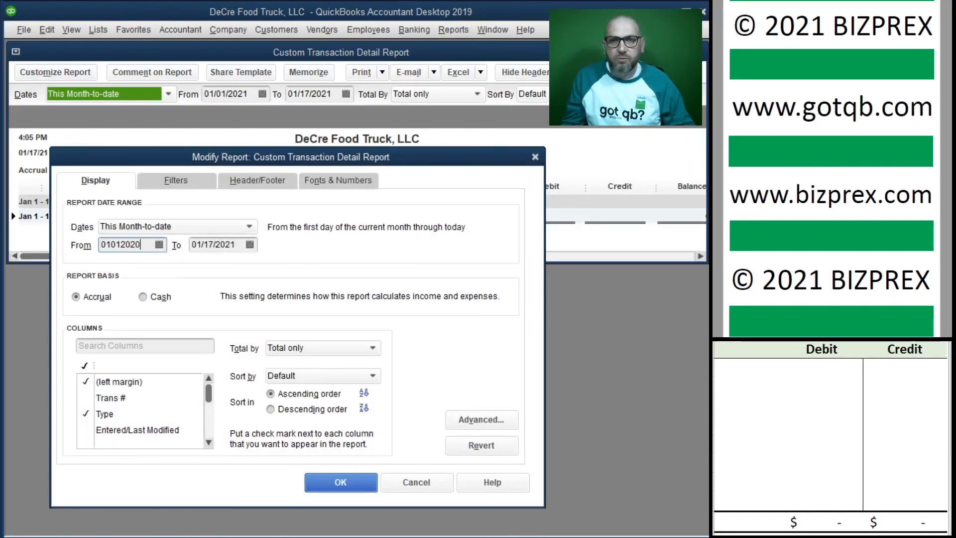
{"action": "key", "text": "Tab"}
{"action": "type", "text": "12/31"}
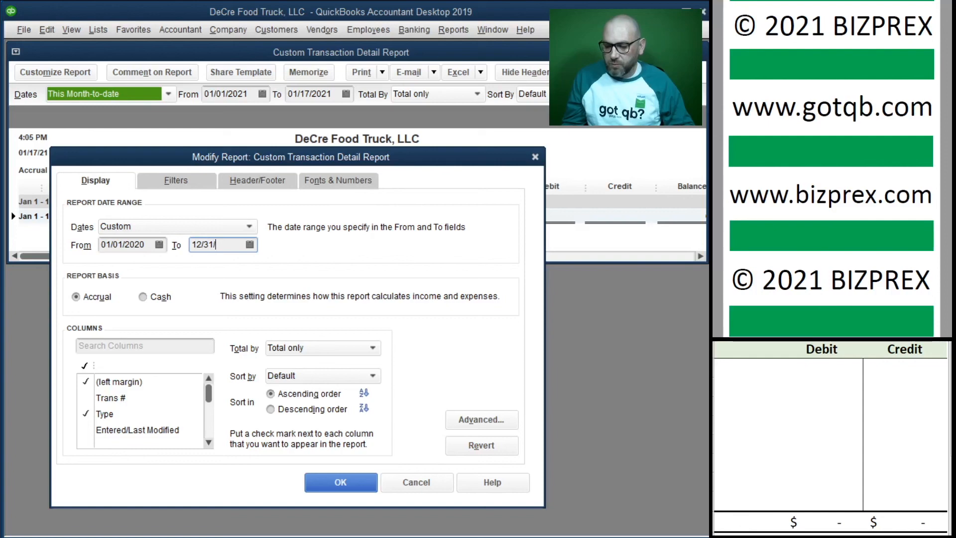
{"action": "type", "text": "/20"}
{"action": "key", "text": "Tab"}
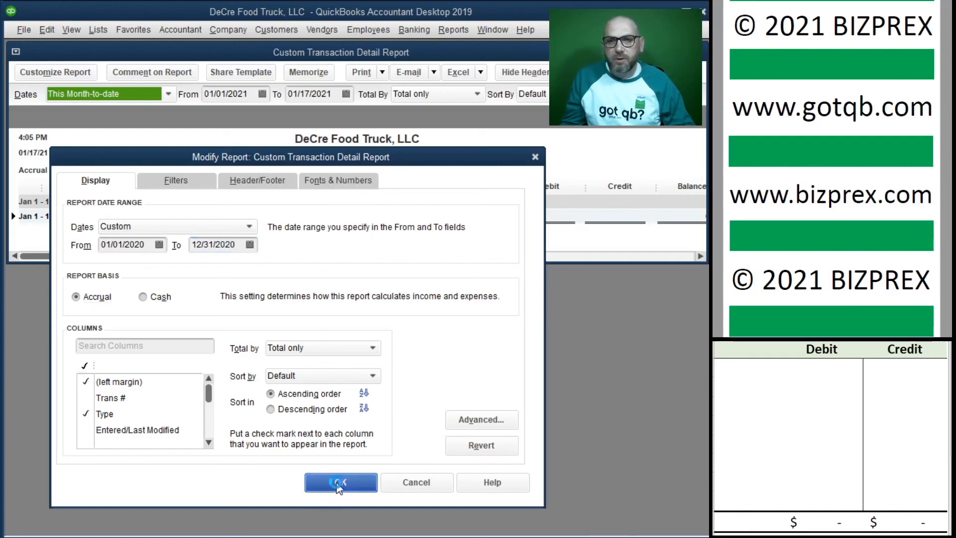
{"action": "left_click", "coordinate": [340, 481]}
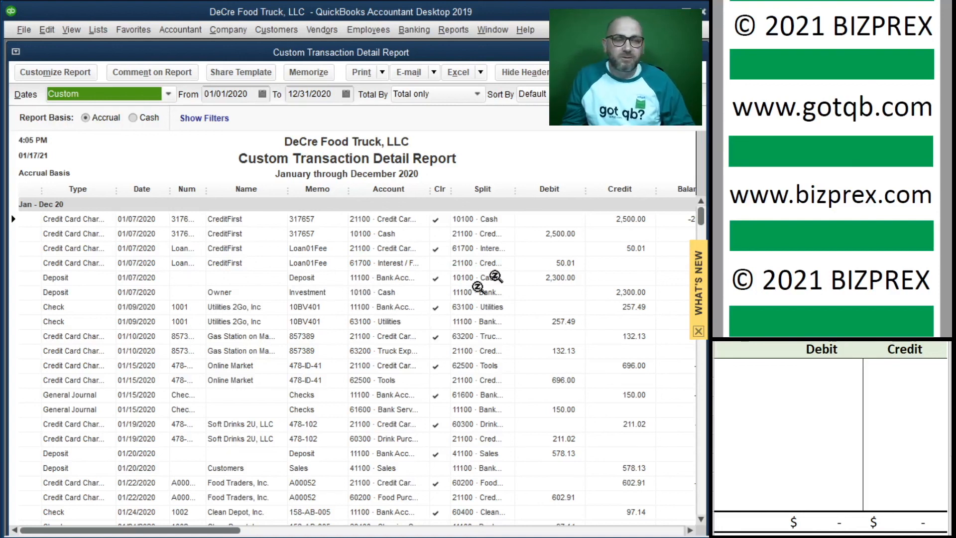
Close the custom transaction detail report without memorizing it
{"action": "left_click", "coordinate": [703, 58]}
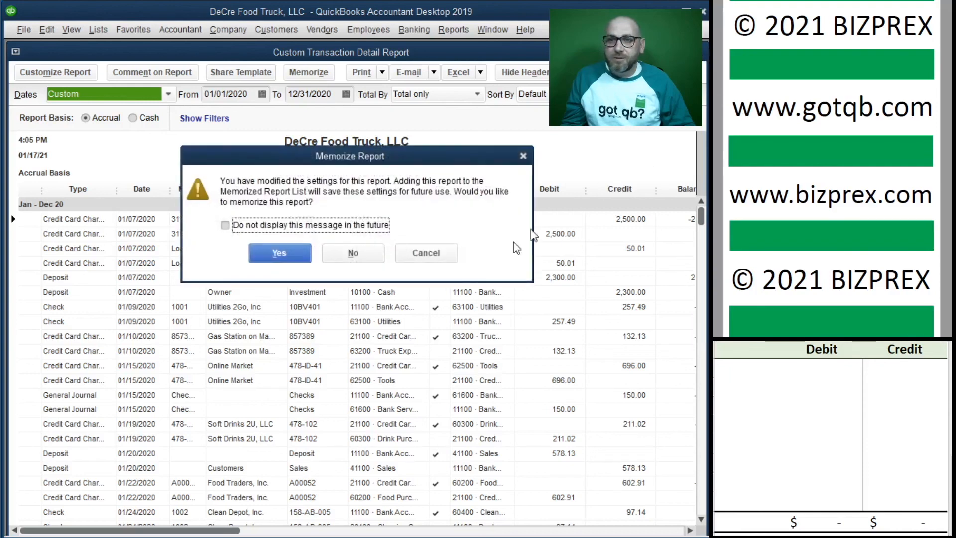
{"action": "left_click", "coordinate": [363, 258]}
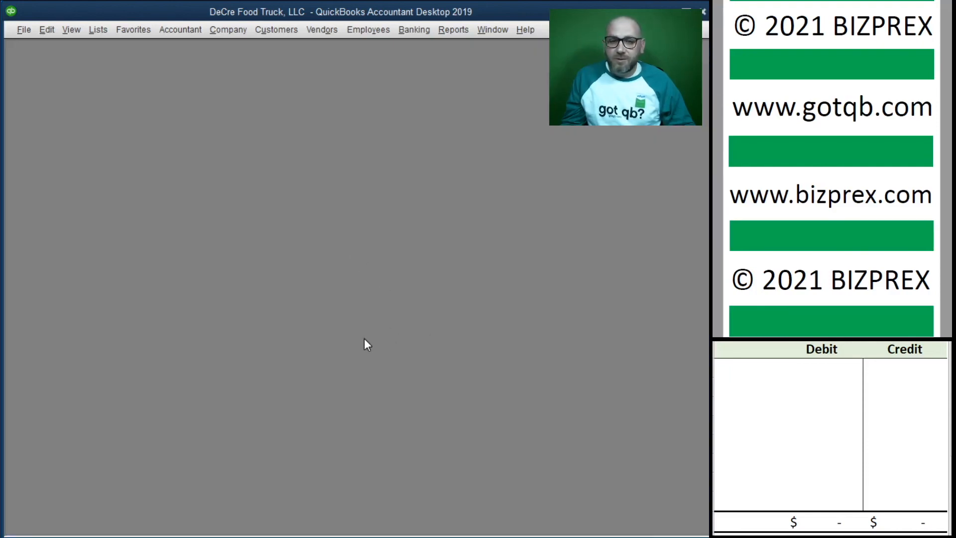